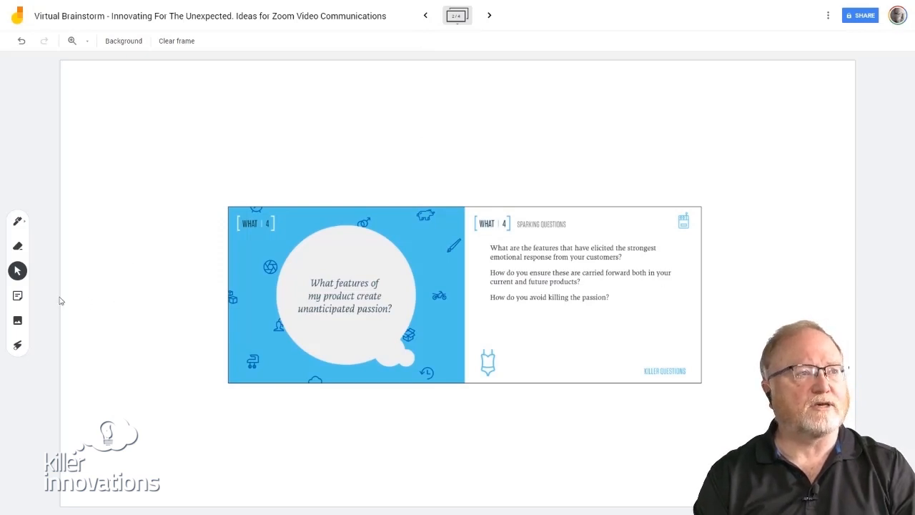
Step: Add a yellow sticky note reading "Free to schools and teachers" to the frame
click(19, 296)
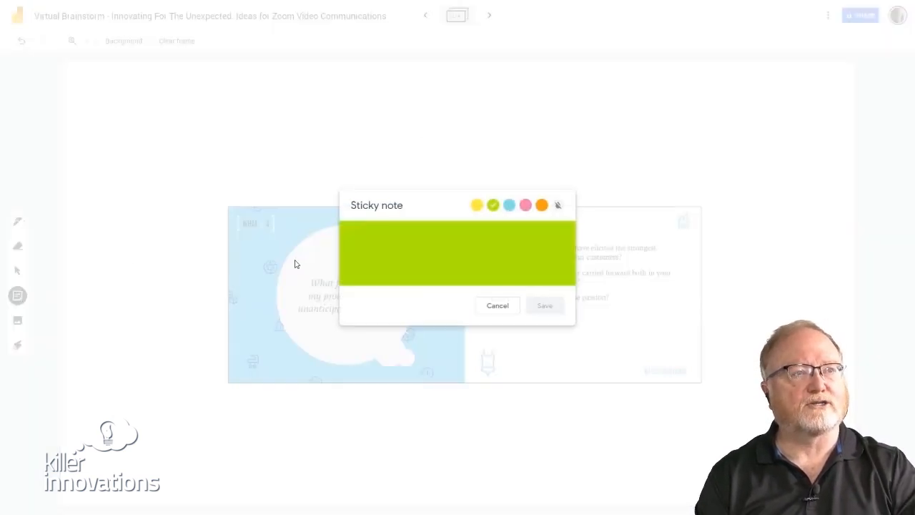
click(477, 205)
text(F)
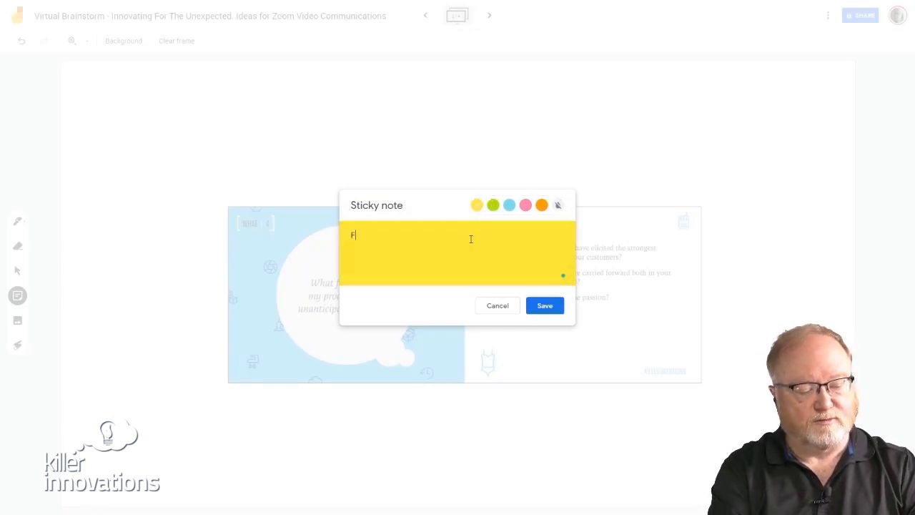
text(ree to sc)
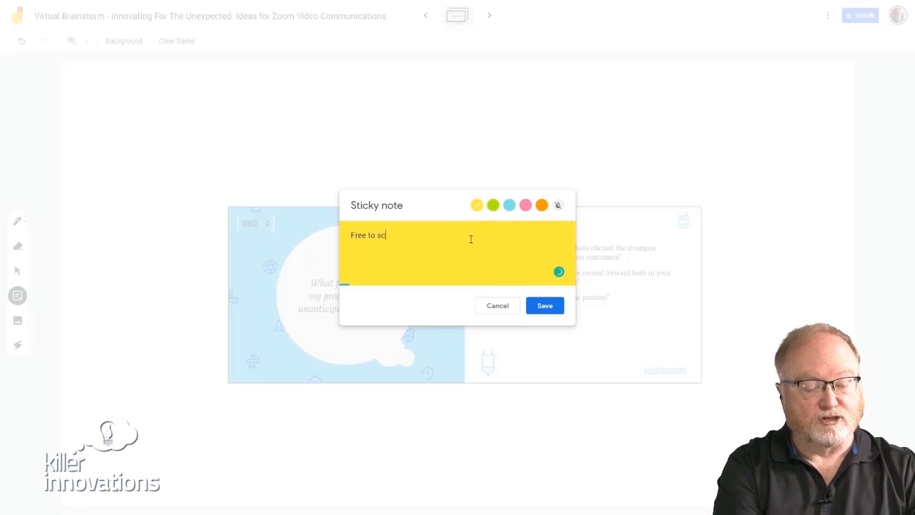
text(hools and teachers)
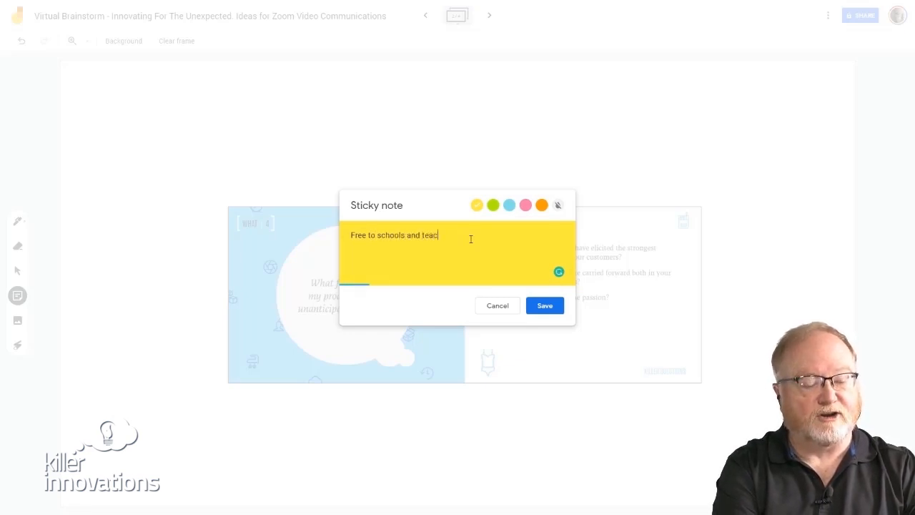
click(543, 306)
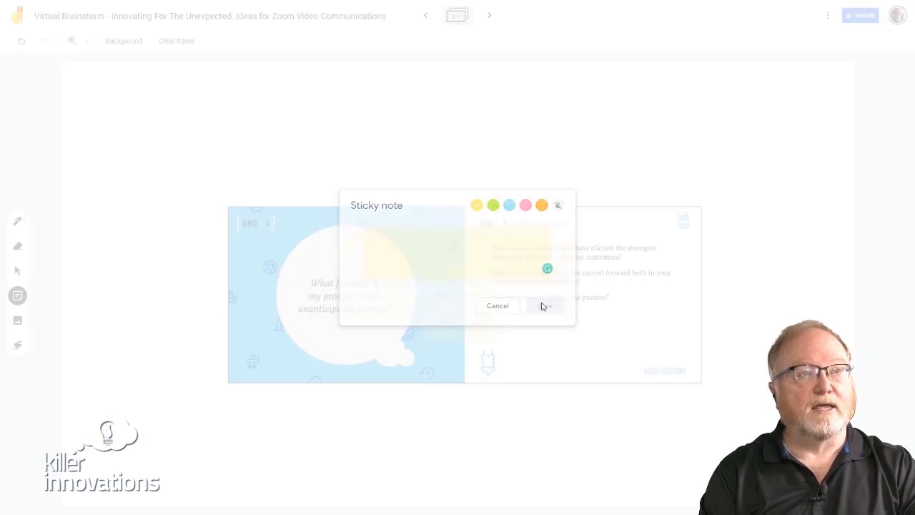
Step: Add a green sticky note reading "did the right thing"
click(492, 205)
click(461, 234)
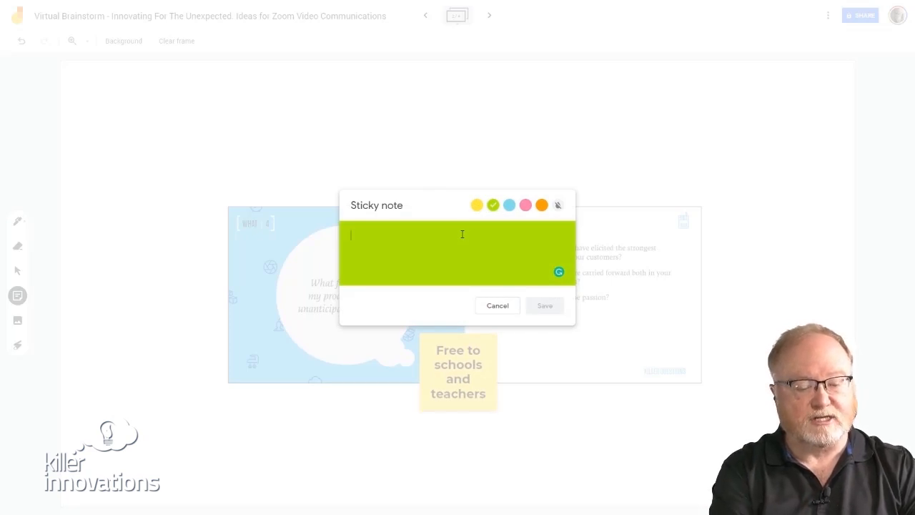
text(did they right thing)
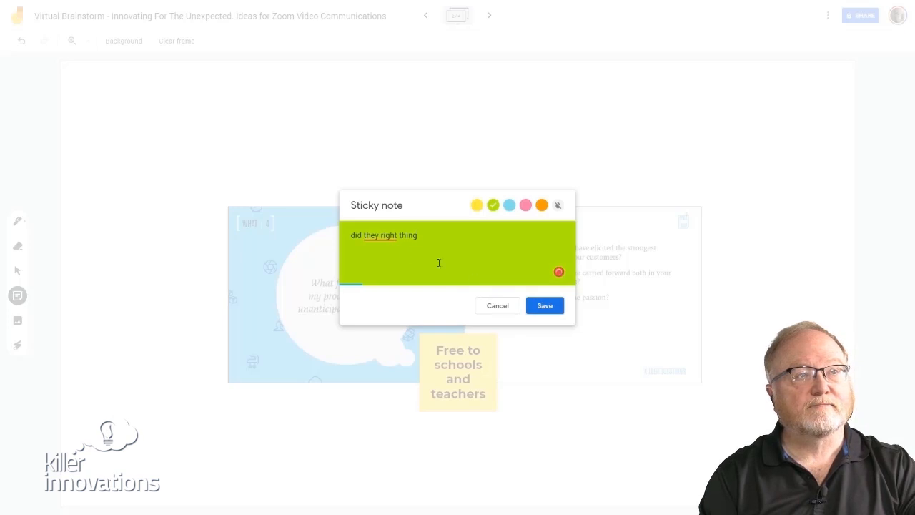
click(366, 232)
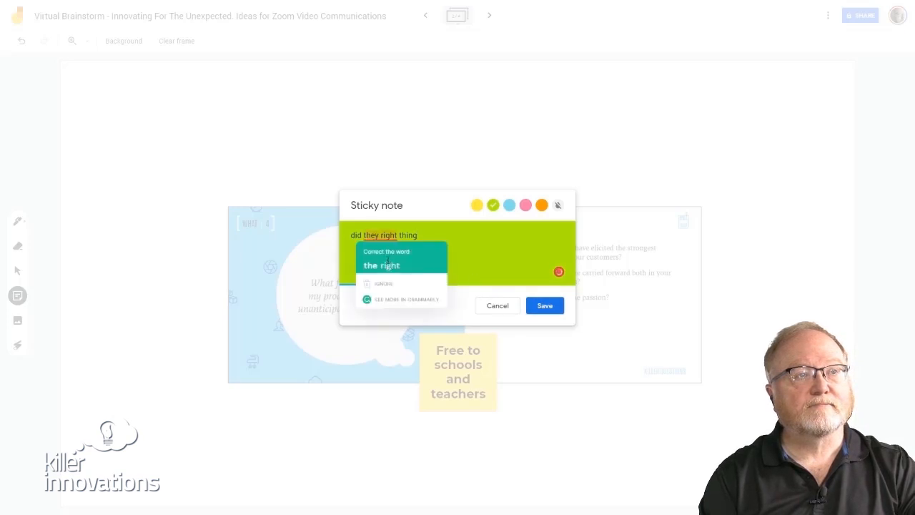
click(388, 263)
click(543, 305)
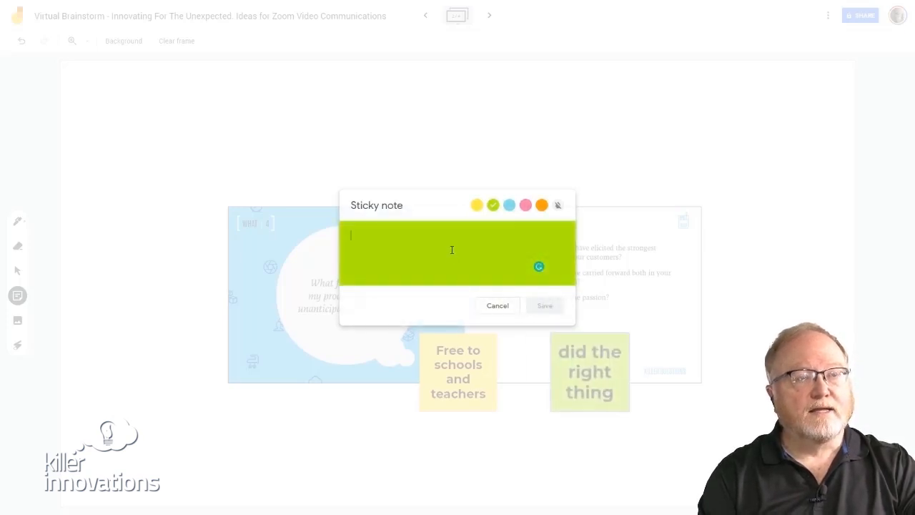
Step: Add a green sticky note reading "Made it easy and avoided budget issues" and finish adding notes
text(M)
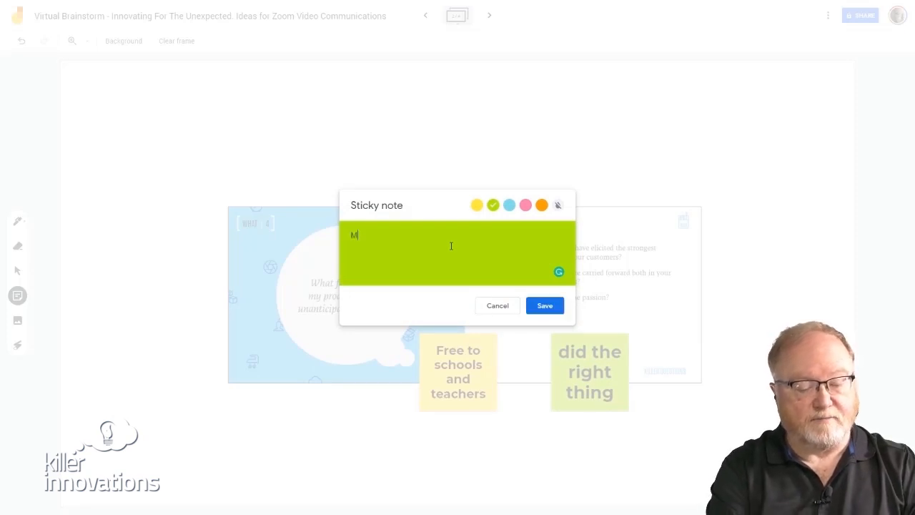
text(ade it easy)
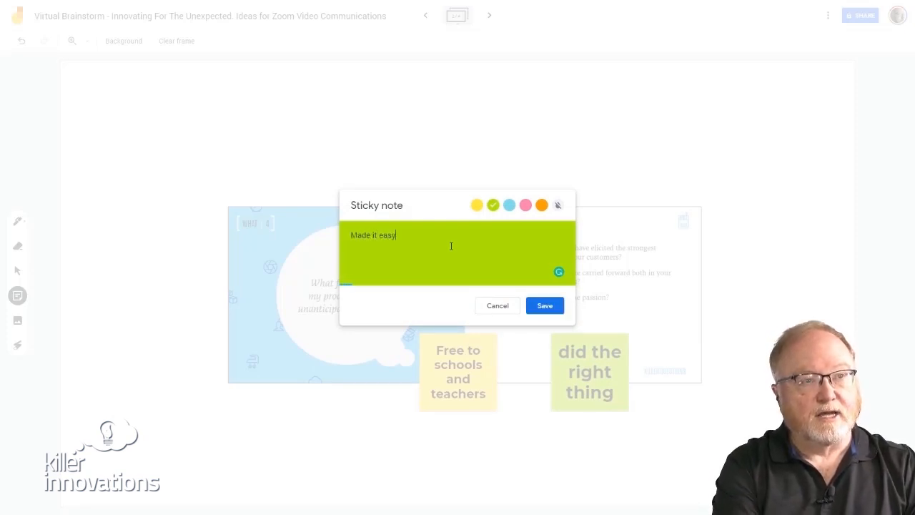
text( and avoided)
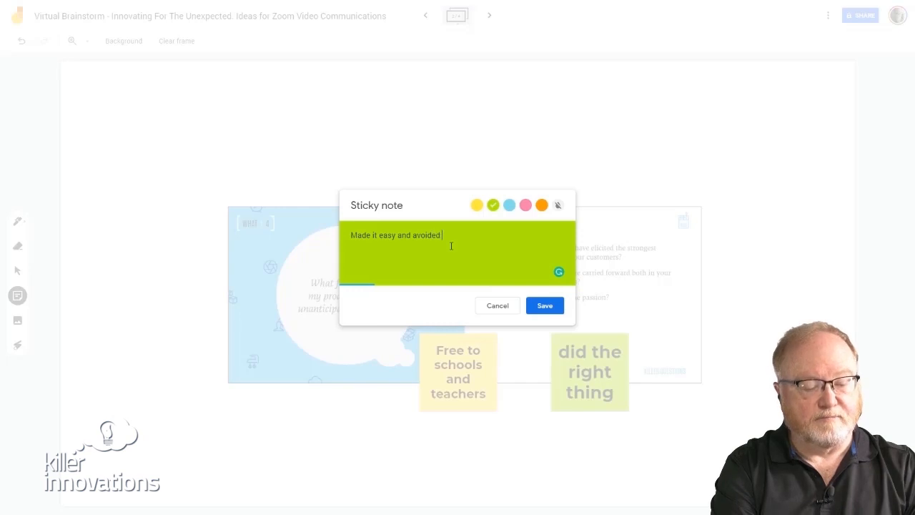
text( budget issues)
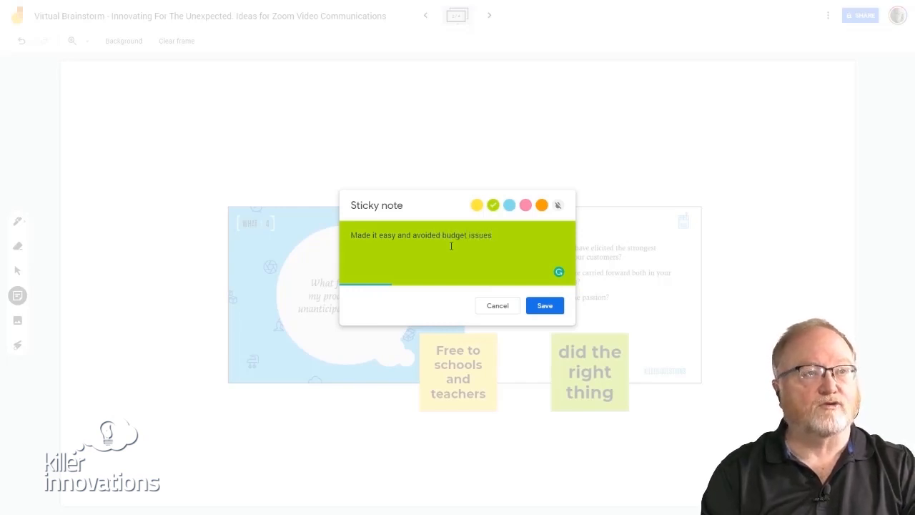
click(539, 303)
key(Escape)
Step: Move the three sticky notes to the frame's upper-left corner, yellow note first, with the budget issues note overlapping the "did the right thing" note
drag(465, 368, 131, 106)
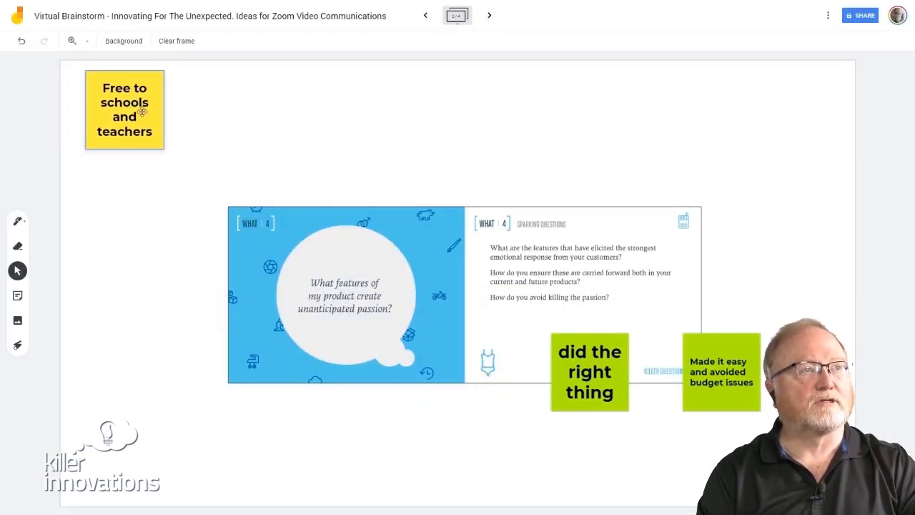
drag(568, 370, 198, 107)
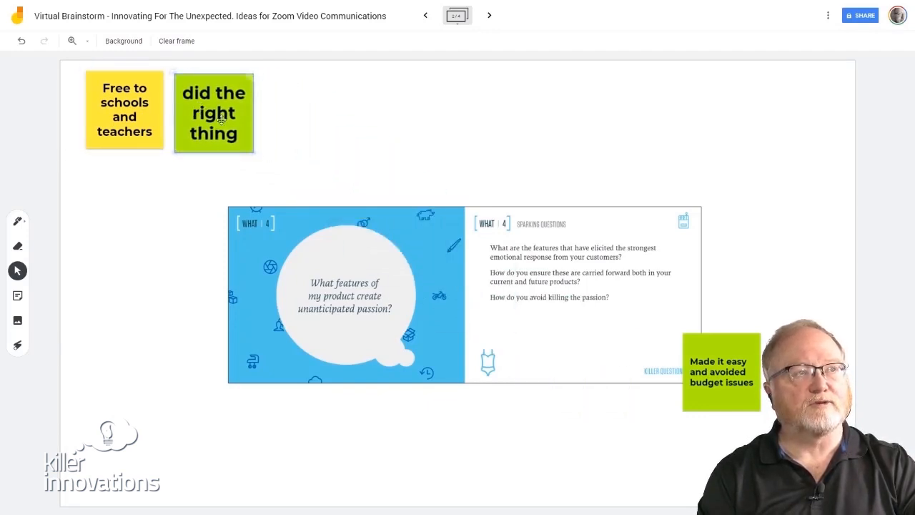
click(715, 373)
drag(715, 373, 243, 147)
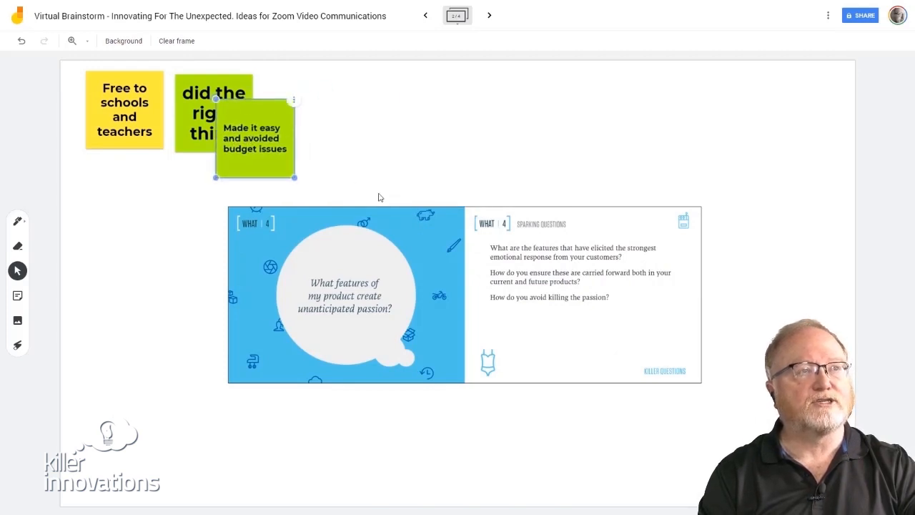
Step: Add a yellow sticky note reading "Virtual backgrounds inside Zoom"
click(17, 296)
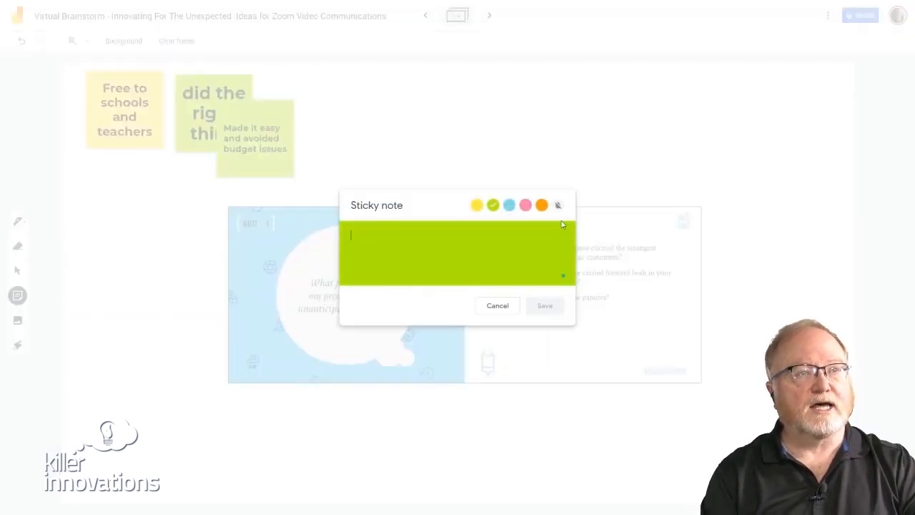
click(477, 205)
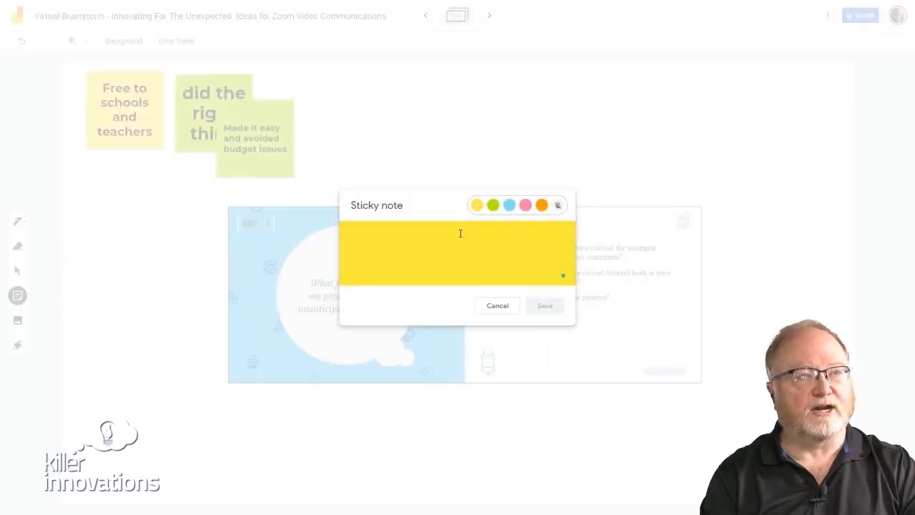
click(461, 233)
text(Virtu)
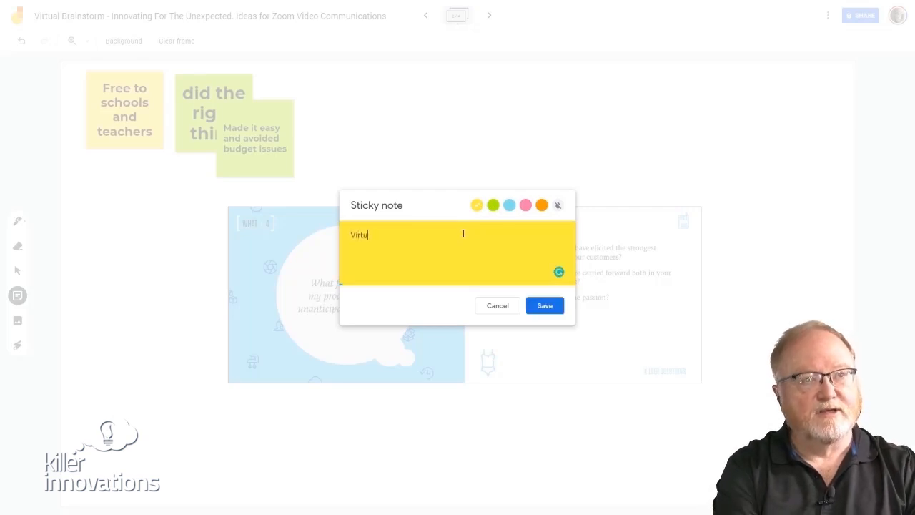
text(al backgro)
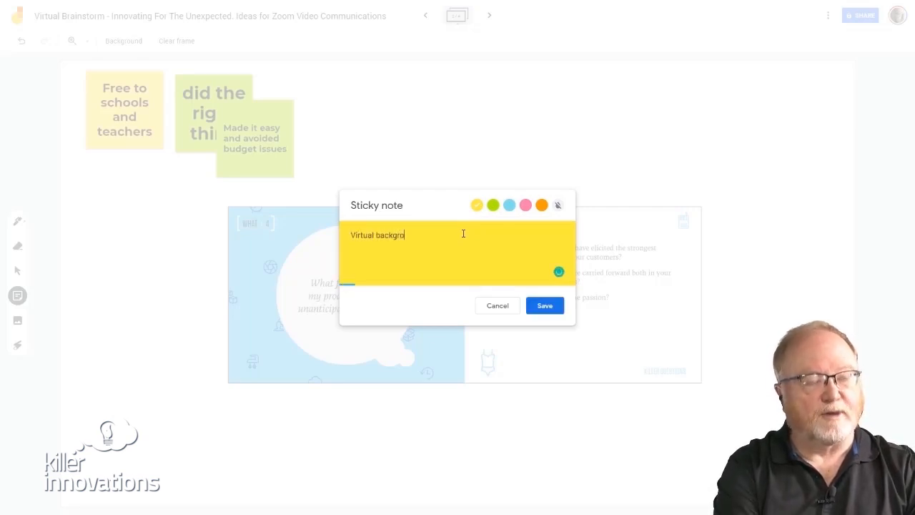
text(unds insid)
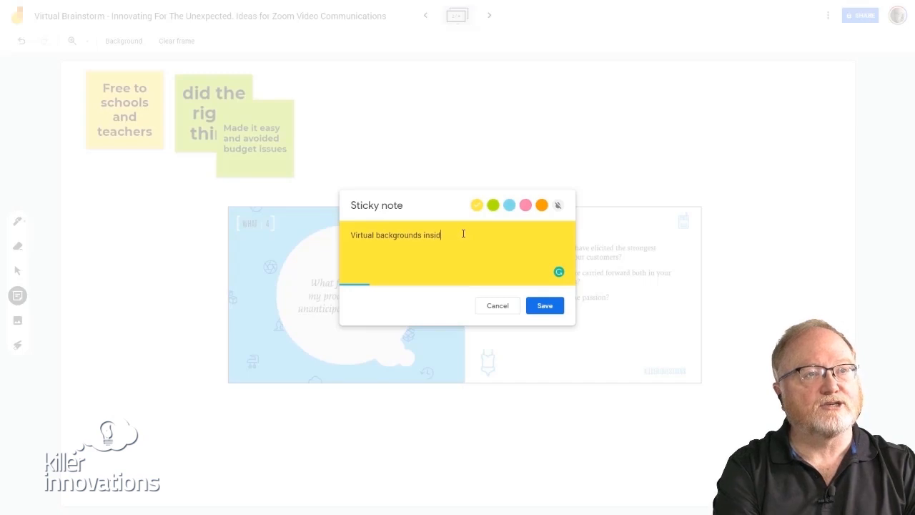
text(e Zoom)
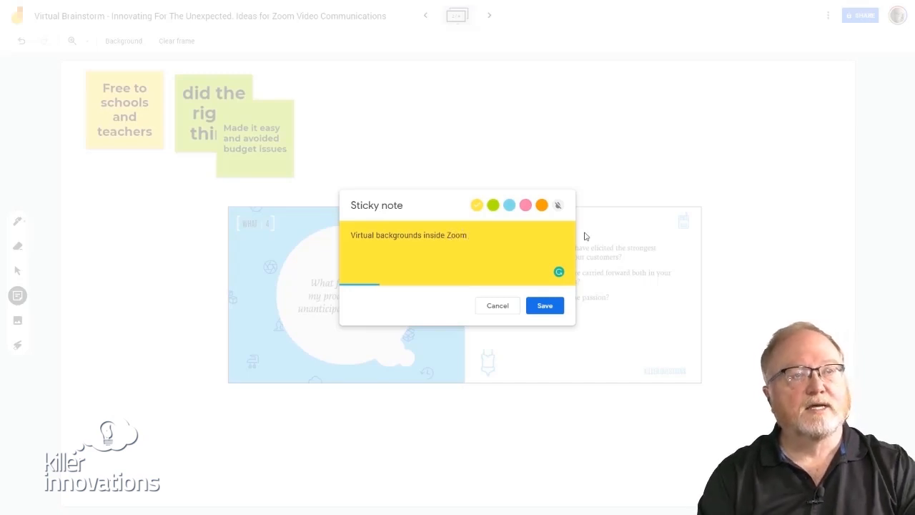
click(544, 306)
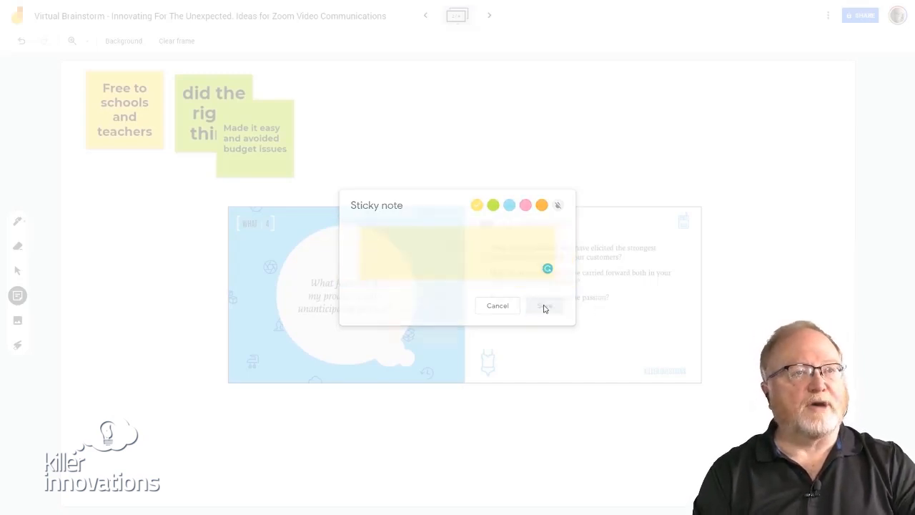
Step: Add a green sticky note reading "friendly competitions for best backgrounds"
click(493, 206)
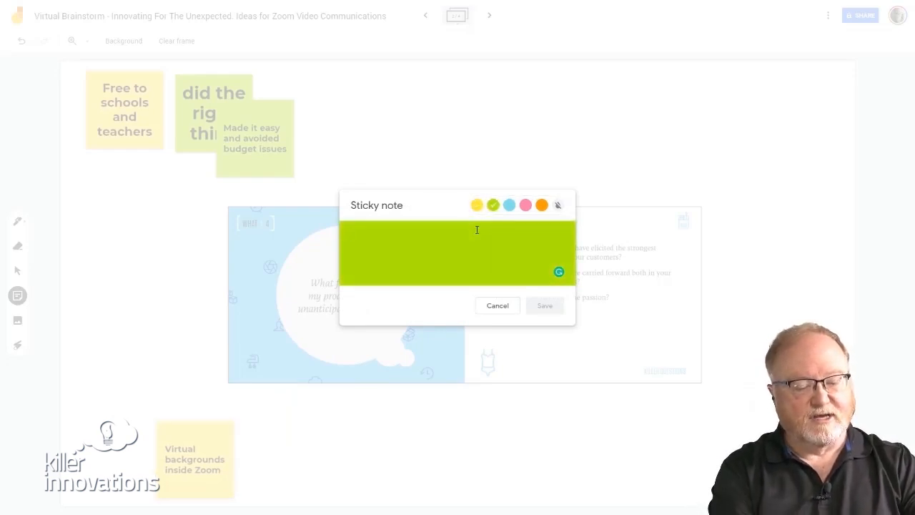
text(friendly copm)
key(BackSpace)
key(BackSpace)
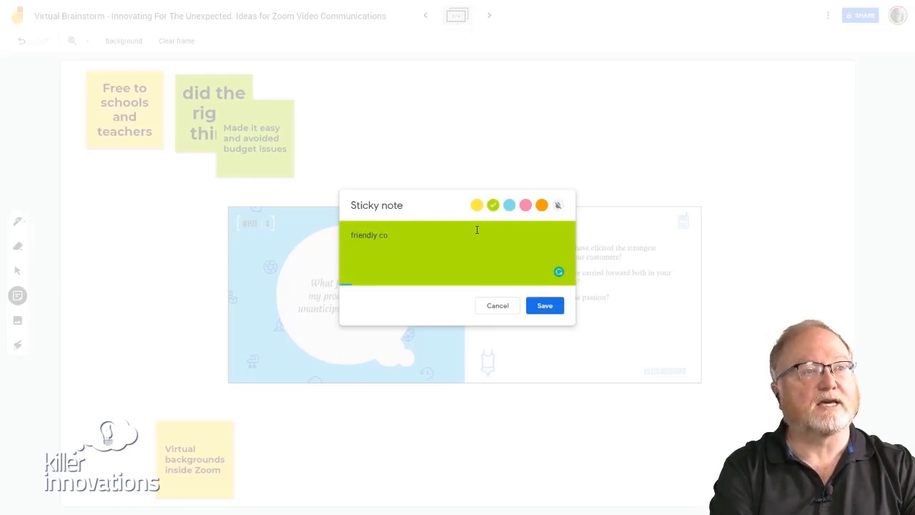
text(mpetitions)
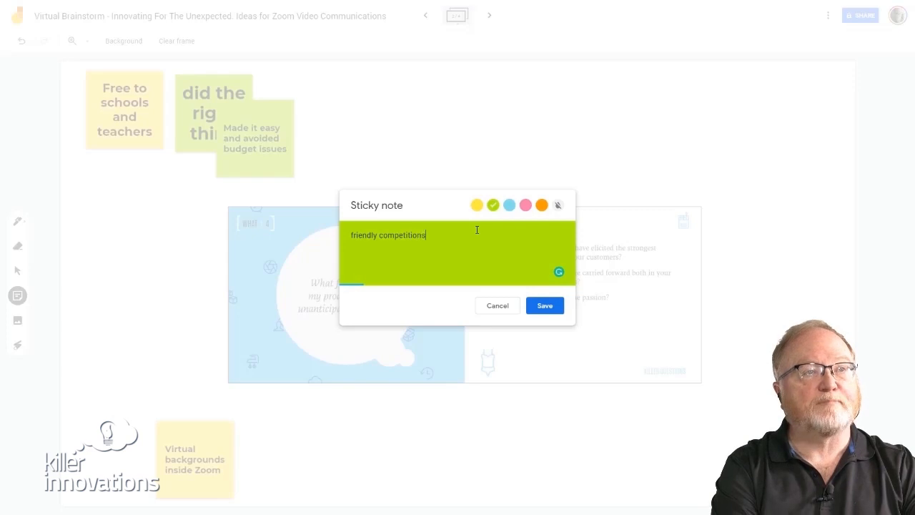
text( for best backg)
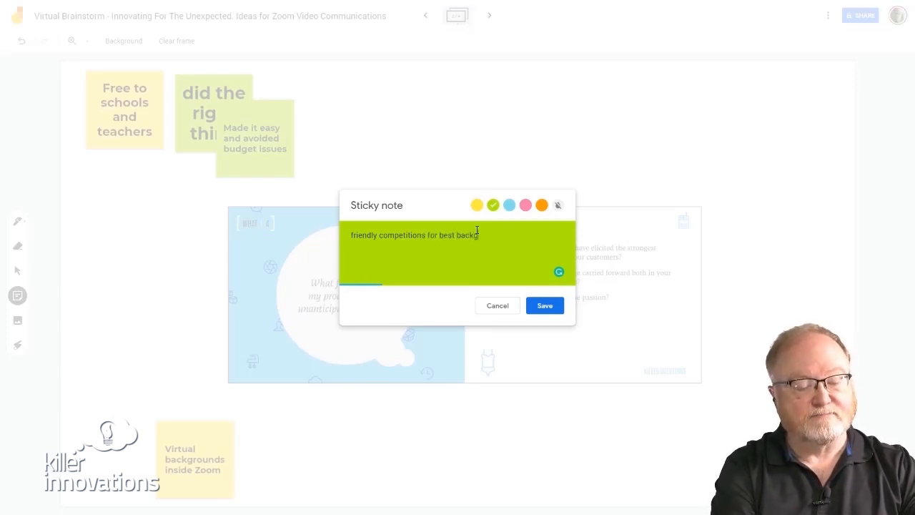
text(rounds)
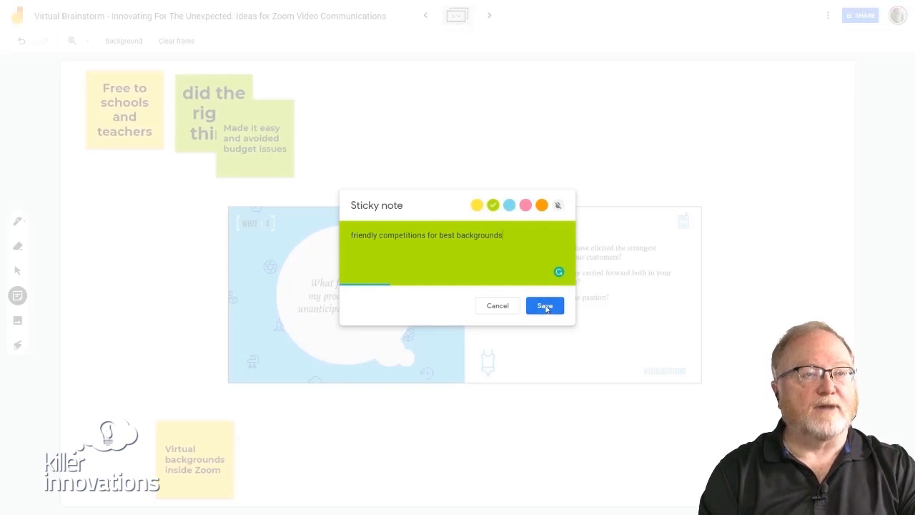
click(543, 306)
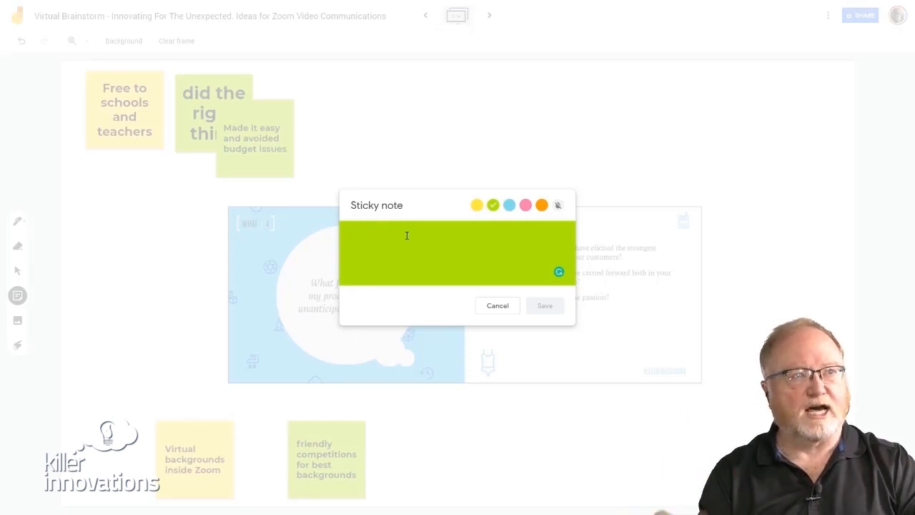
Step: Add a green sticky note reading "Zoom is having competitions"
text(Zo)
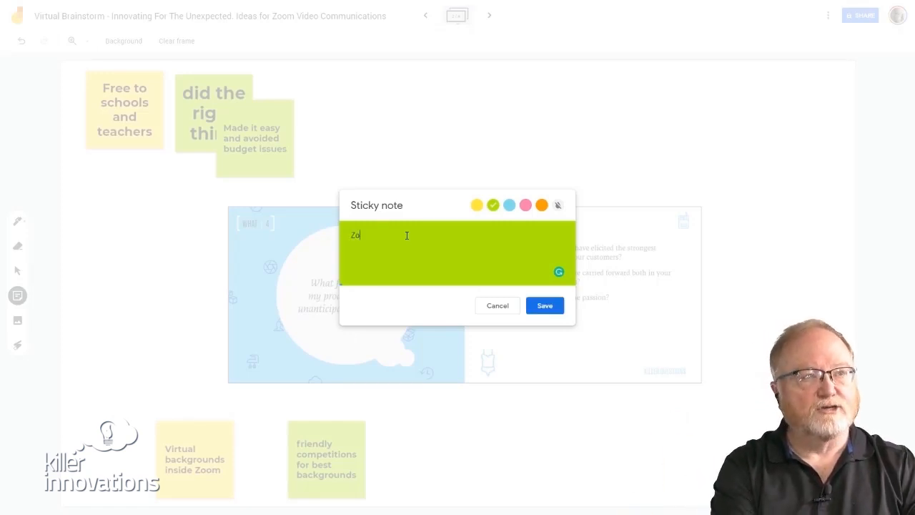
text(om is having competitions)
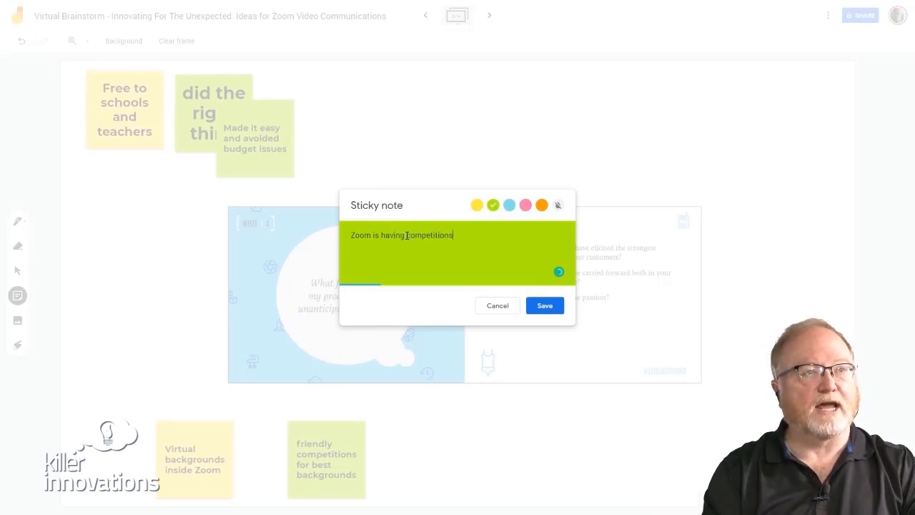
click(549, 307)
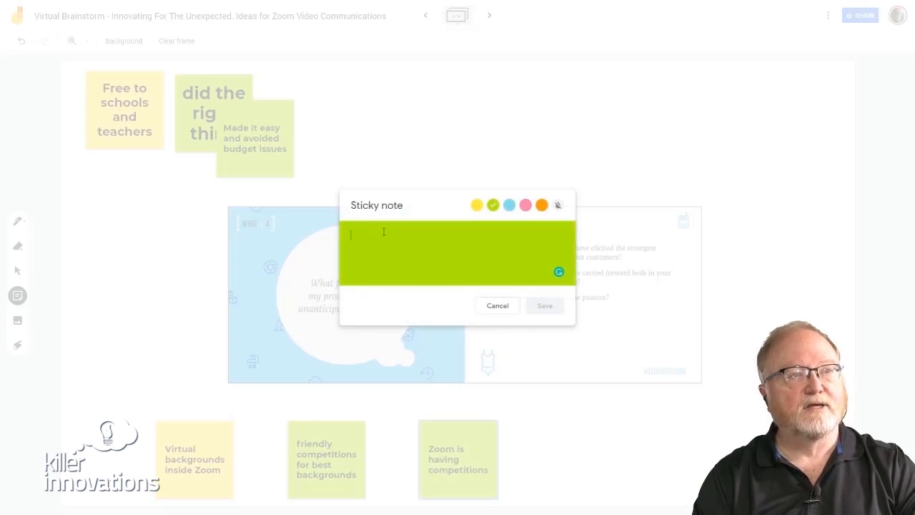
Step: Add a green sticky note reading "Hide the messy life we all have"
text(Hide the mess)
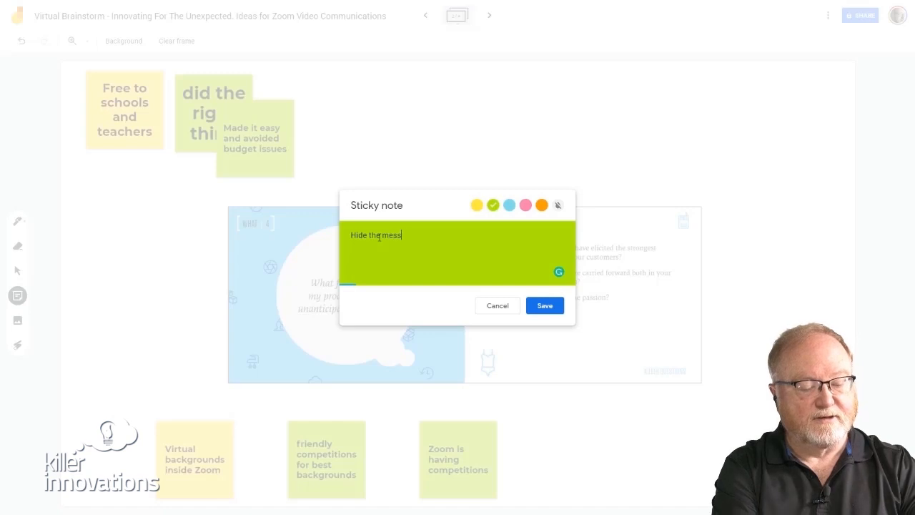
text(y life we all have)
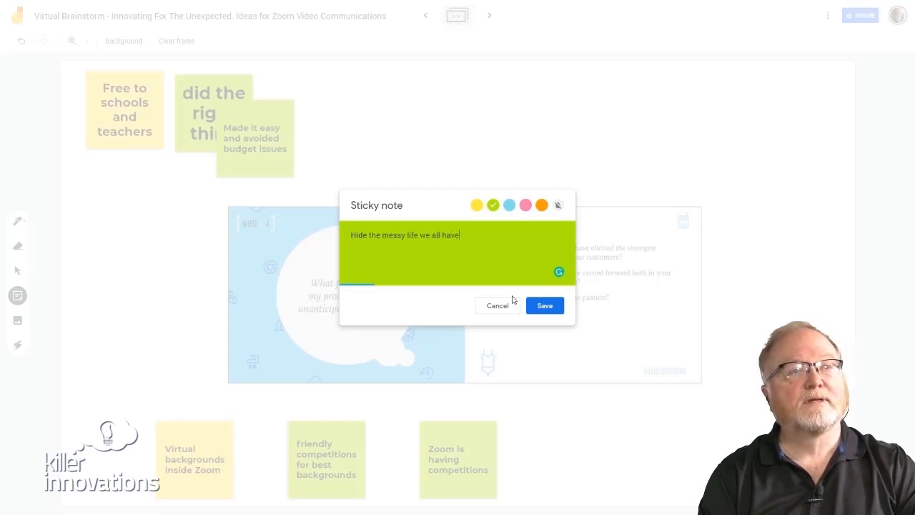
click(544, 305)
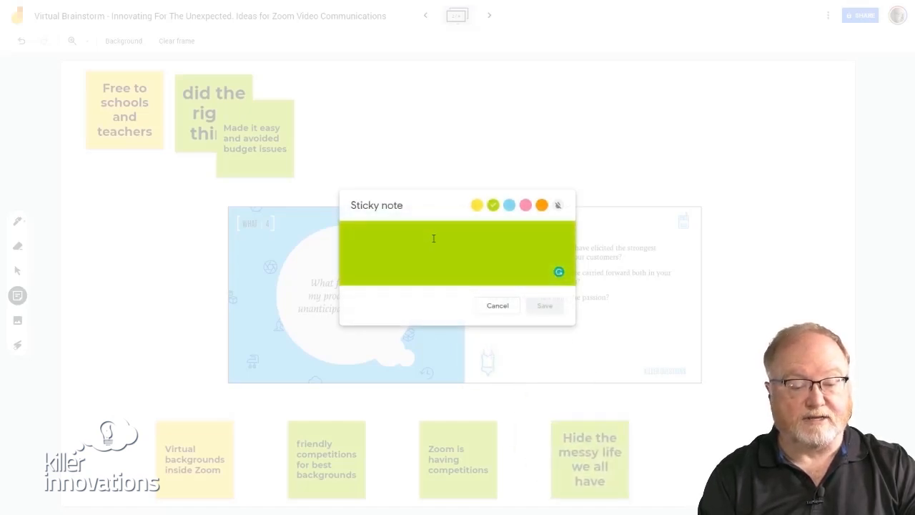
Step: Add a green sticky note reading "Created a new category of designers .. virtual background creators", correcting the misspelled words
text(dreate)
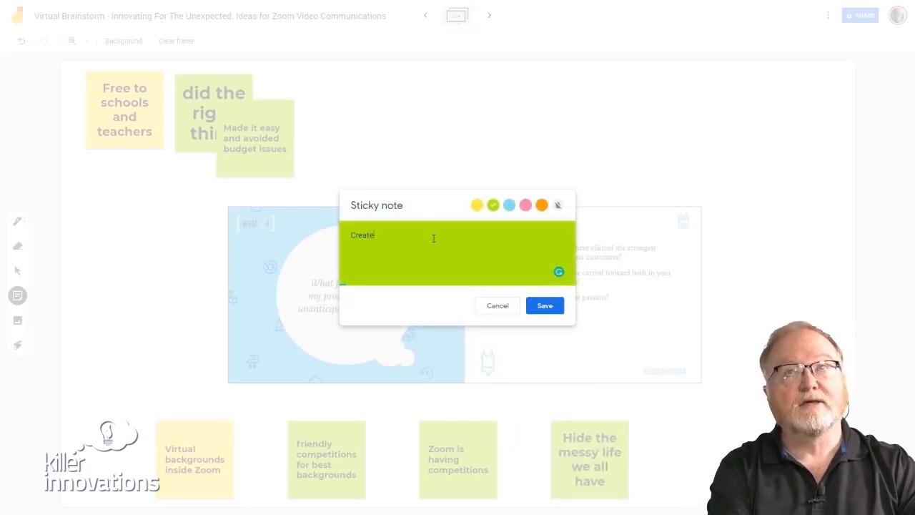
text(d a new catagory of designers ..)
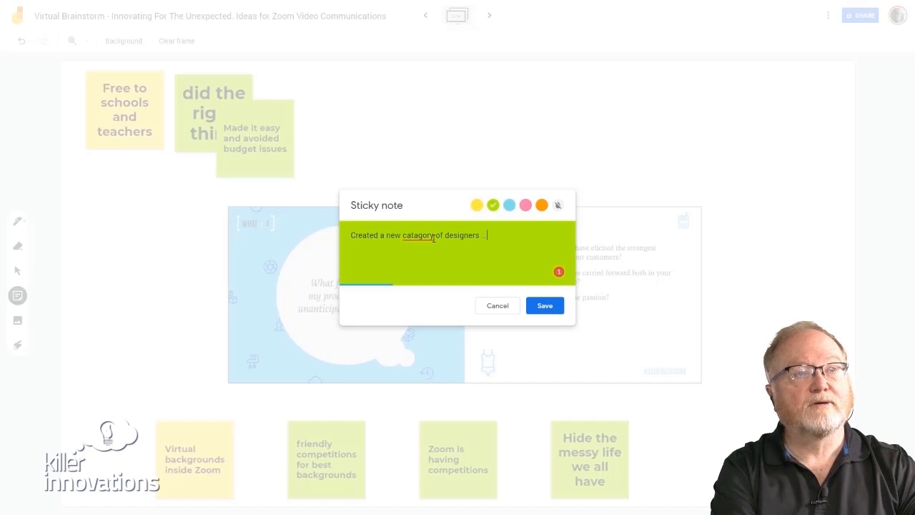
text( virtual background)
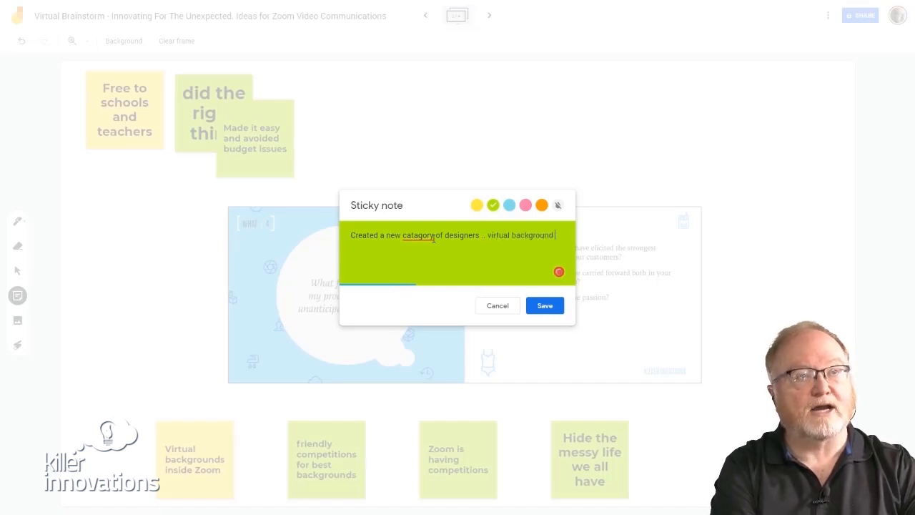
text( creatprs)
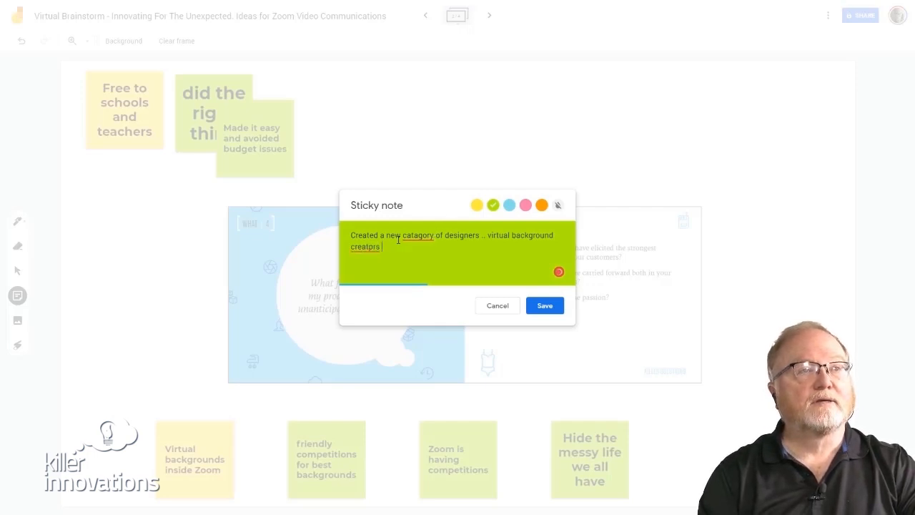
mouse_move(409, 234)
click(422, 251)
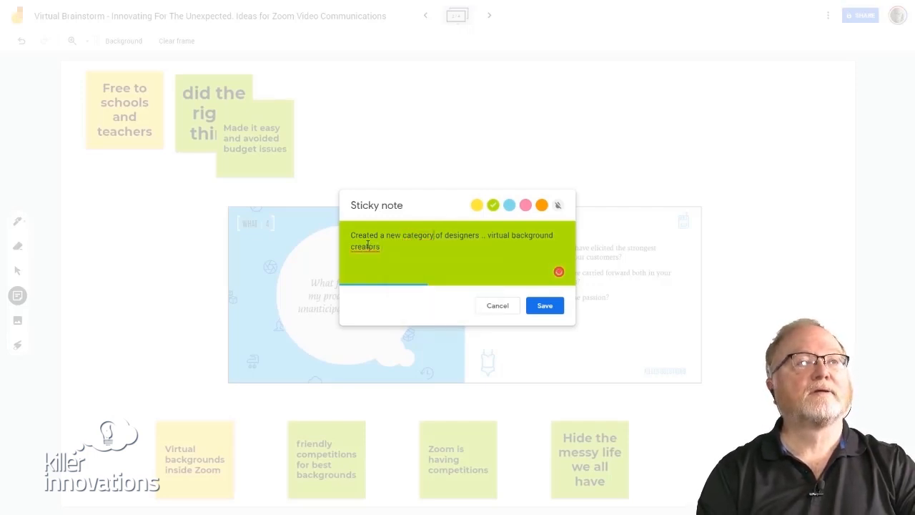
mouse_move(363, 246)
click(364, 263)
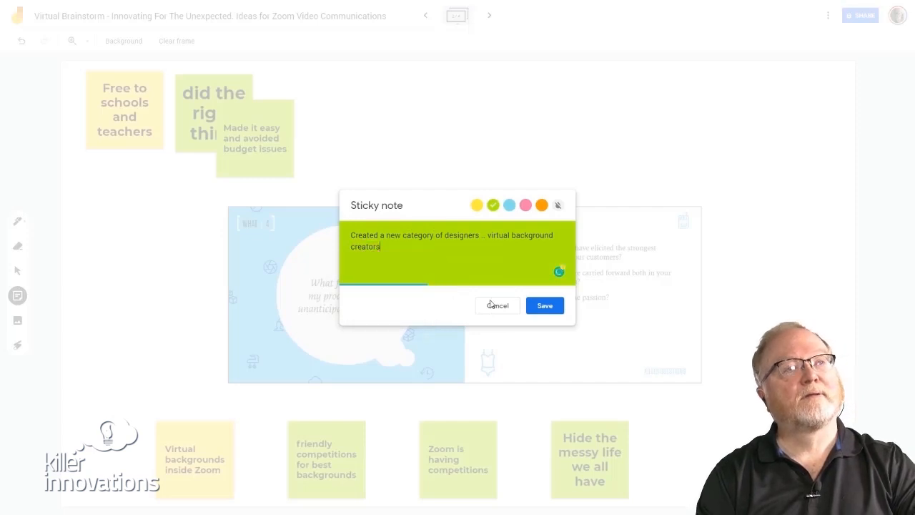
click(543, 306)
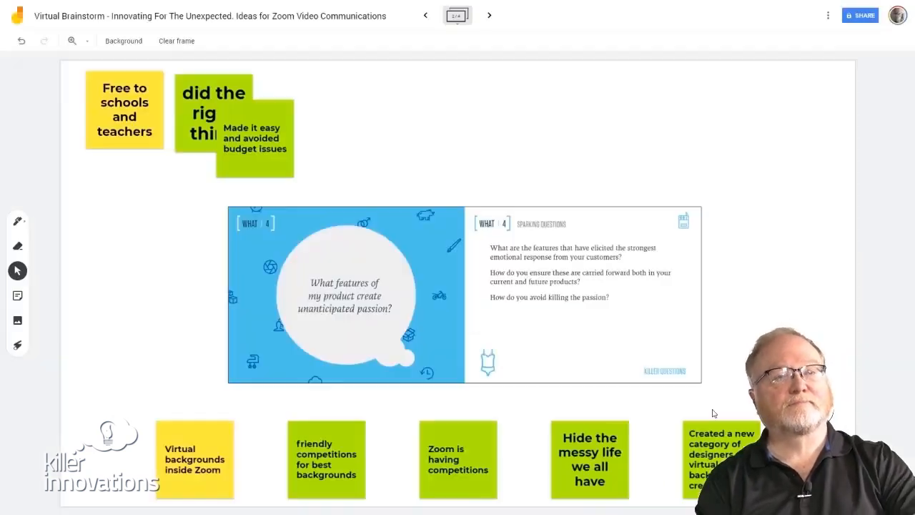
Step: Move the virtual backgrounds note above the question card and cluster its four related green notes overlapping beside it
drag(209, 440, 388, 131)
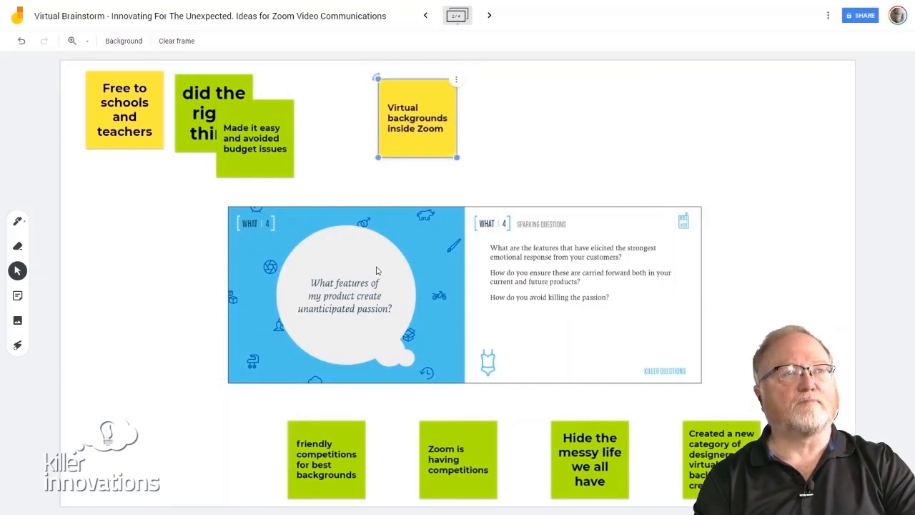
drag(341, 455, 510, 127)
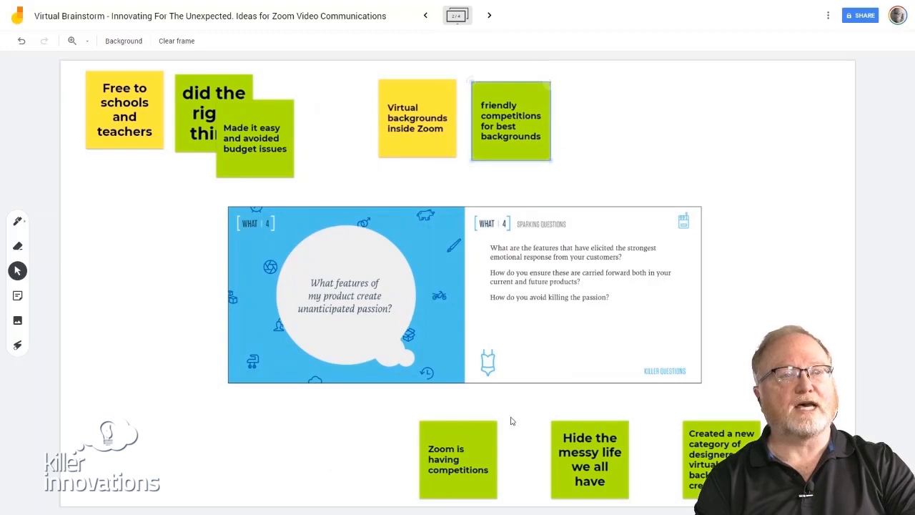
drag(488, 433, 571, 120)
drag(604, 483, 606, 142)
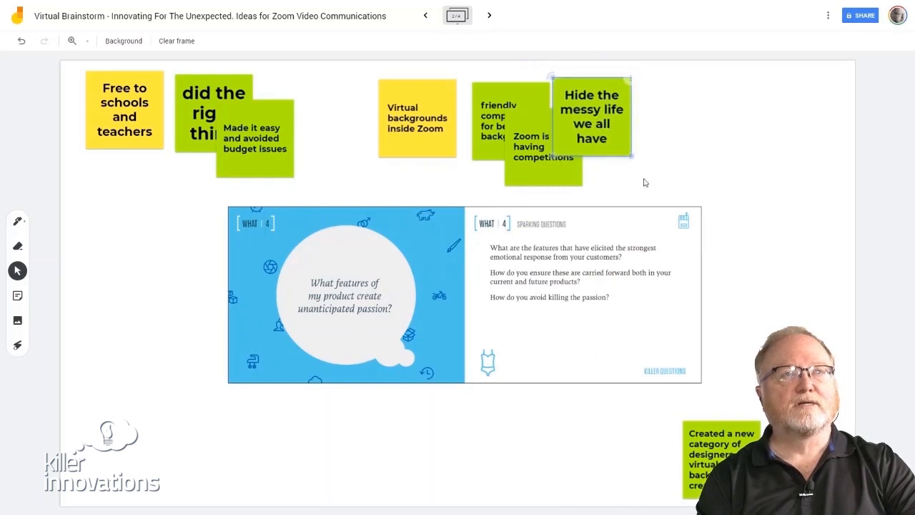
drag(717, 449, 633, 130)
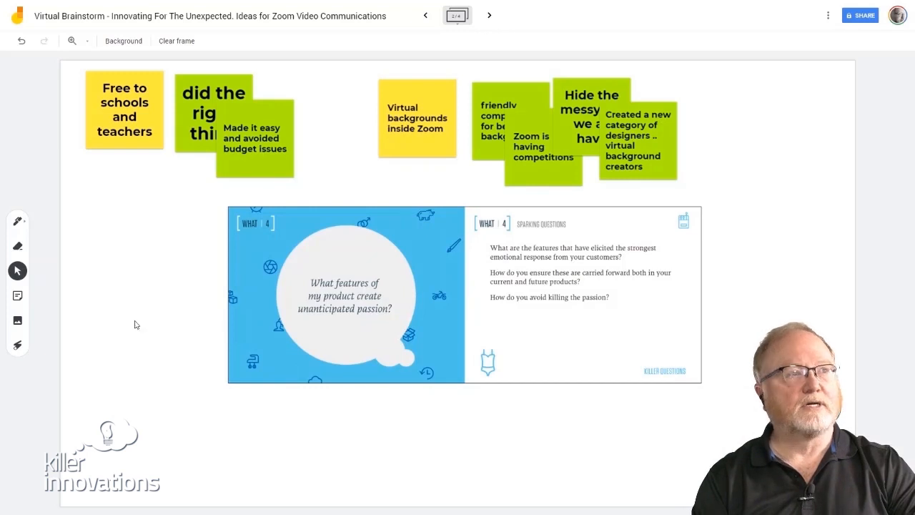
Step: Add a yellow sticky note reading "Original audio"
click(18, 296)
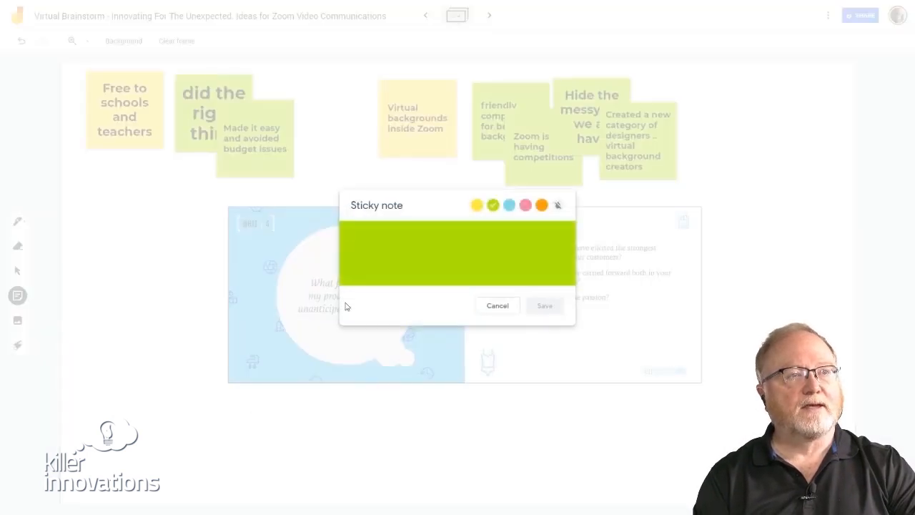
click(477, 207)
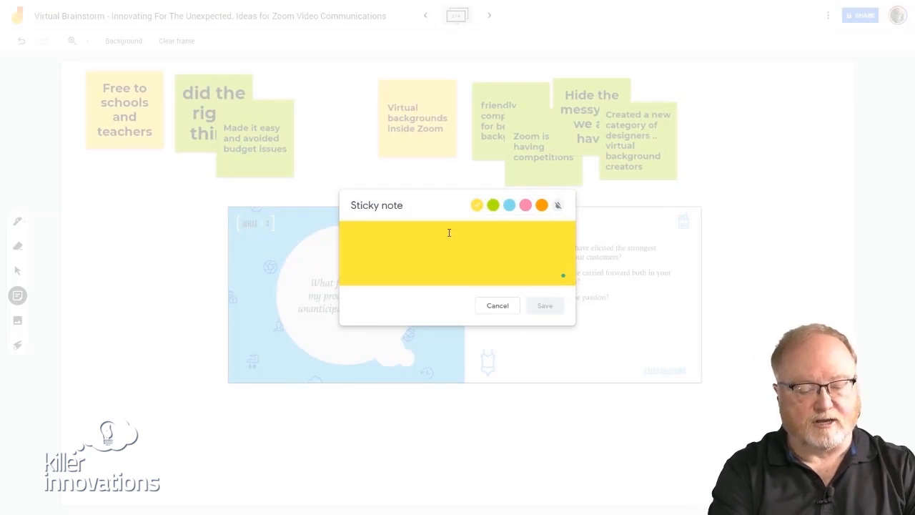
text(Original audio)
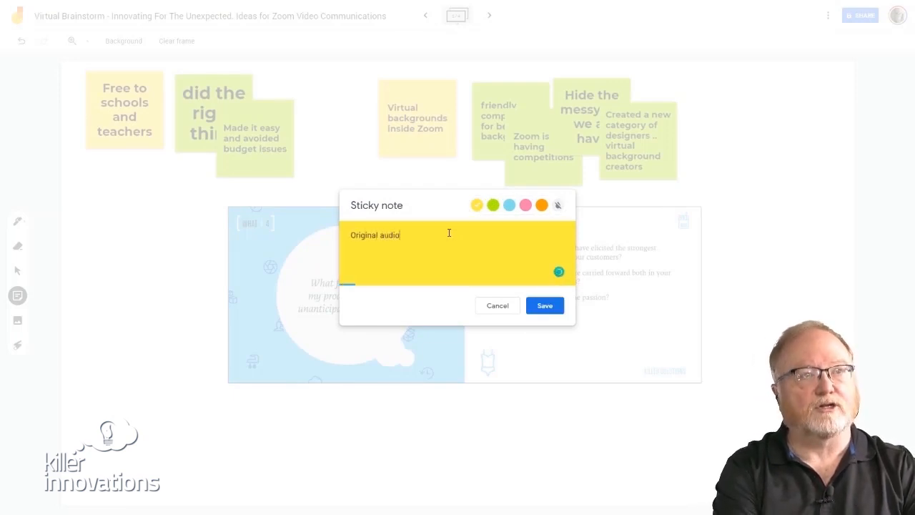
click(549, 308)
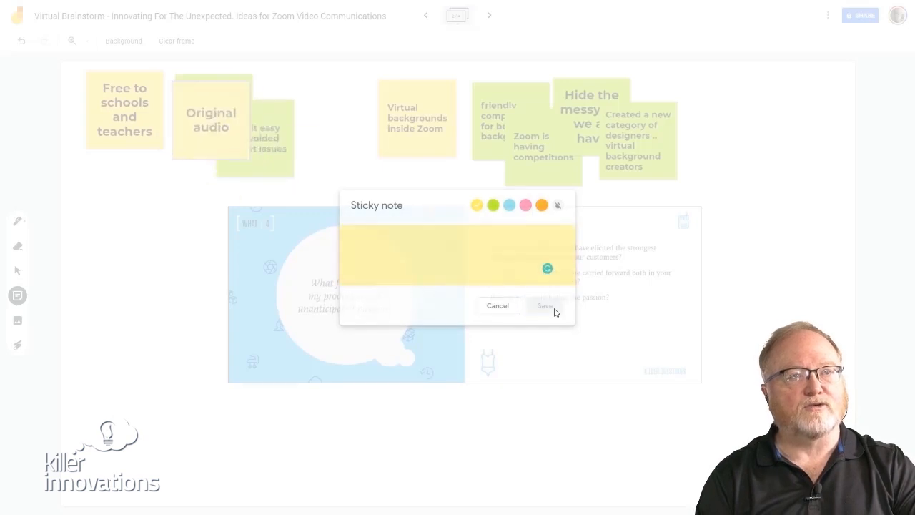
Step: Add a green sticky note reading "Removes all the audio filters" and close the sticky note editor
click(498, 208)
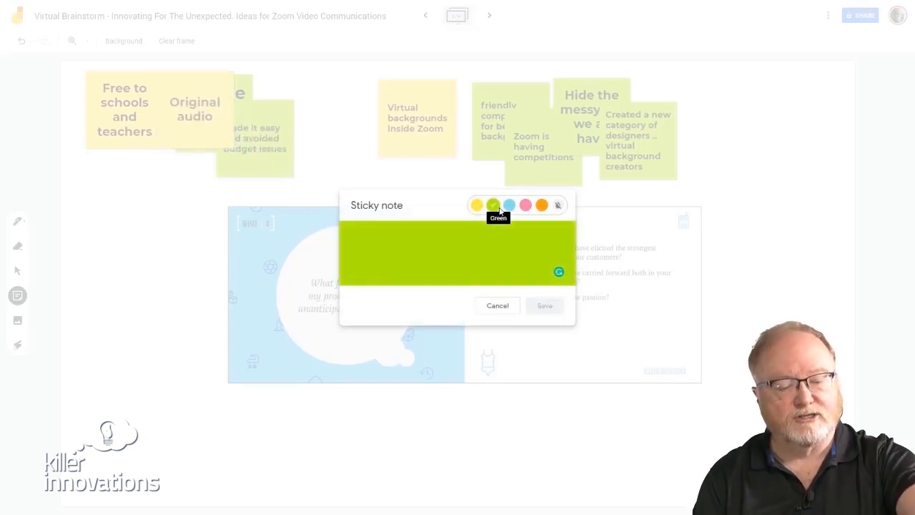
click(481, 230)
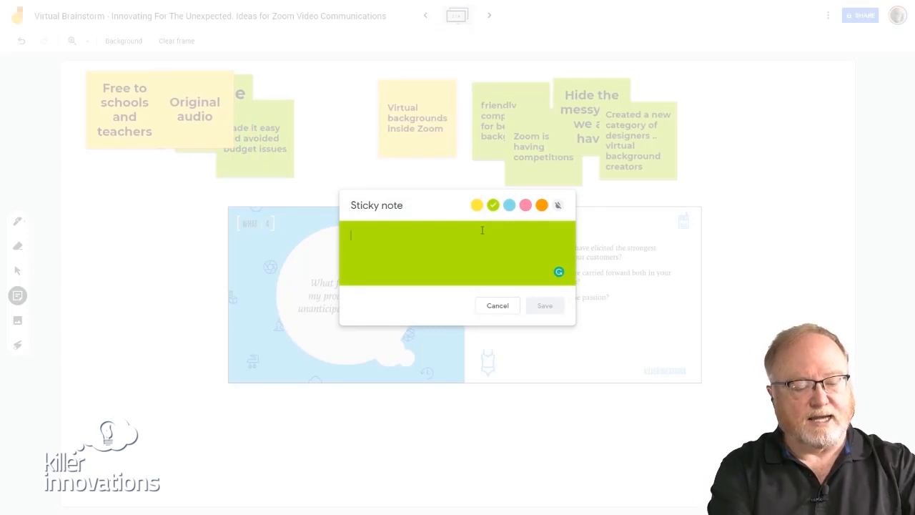
text(Remove)
text(s a)
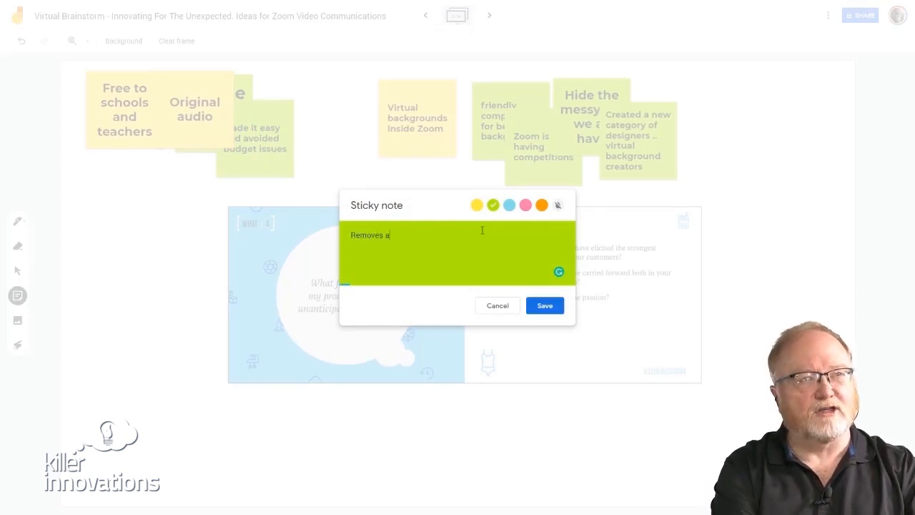
text(ll the audio)
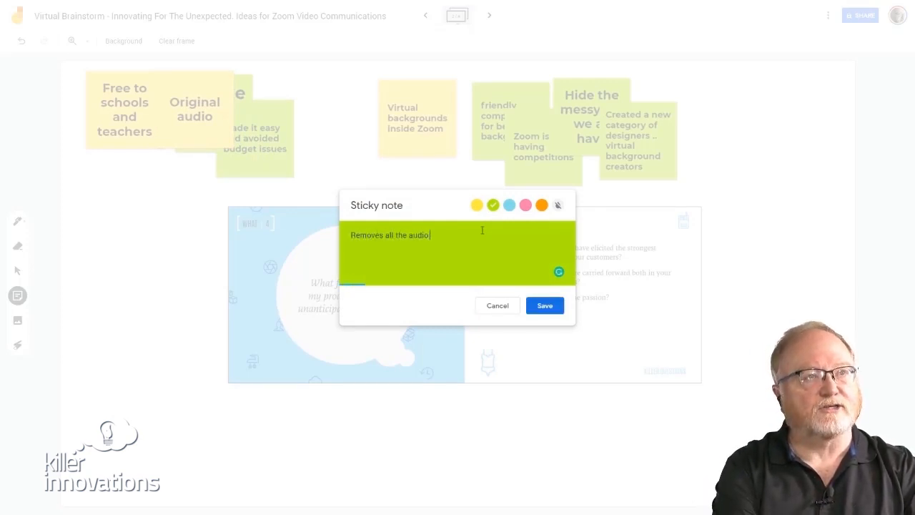
text( filters)
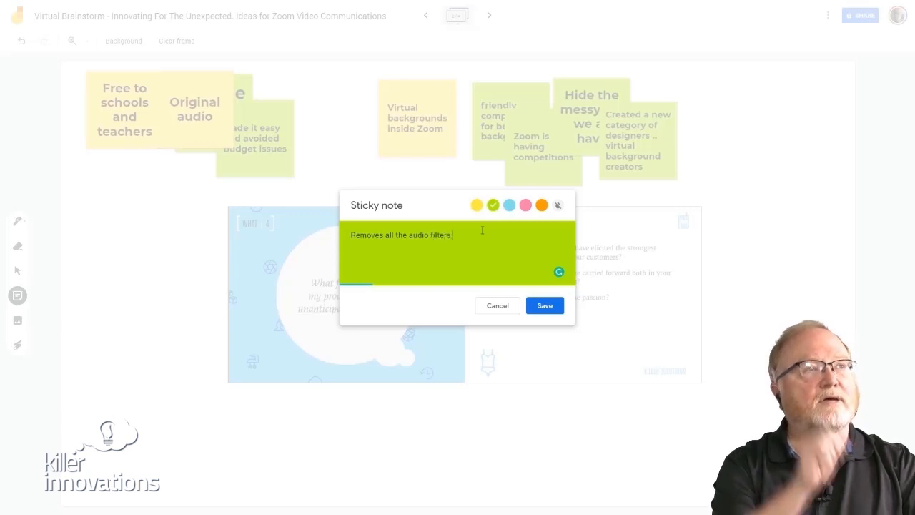
click(545, 306)
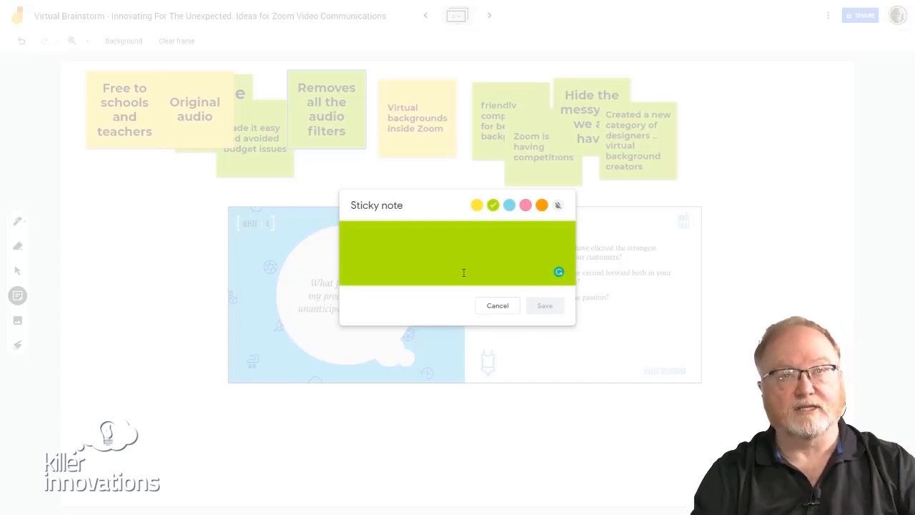
click(762, 270)
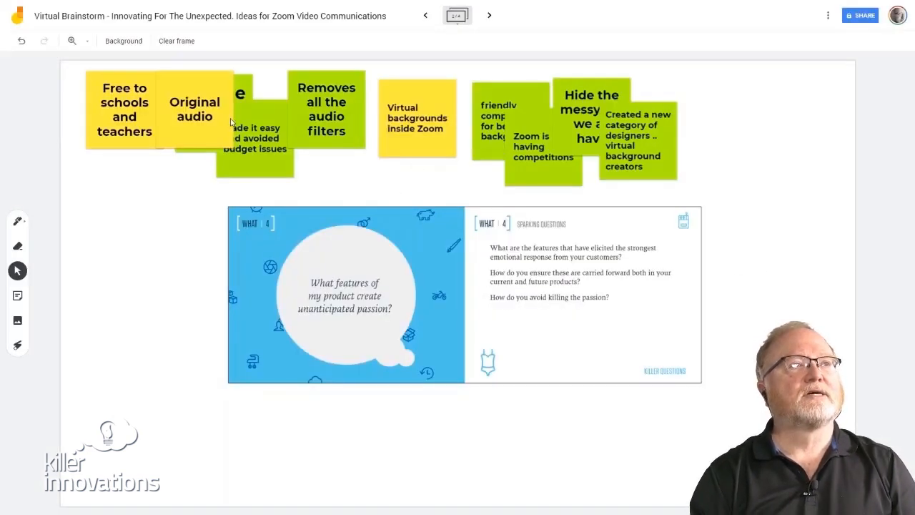
Step: Move the "Original audio" note to the frame's upper-right area and place the "Removes all the audio filters" note directly below it
drag(192, 109, 786, 136)
drag(329, 107, 795, 211)
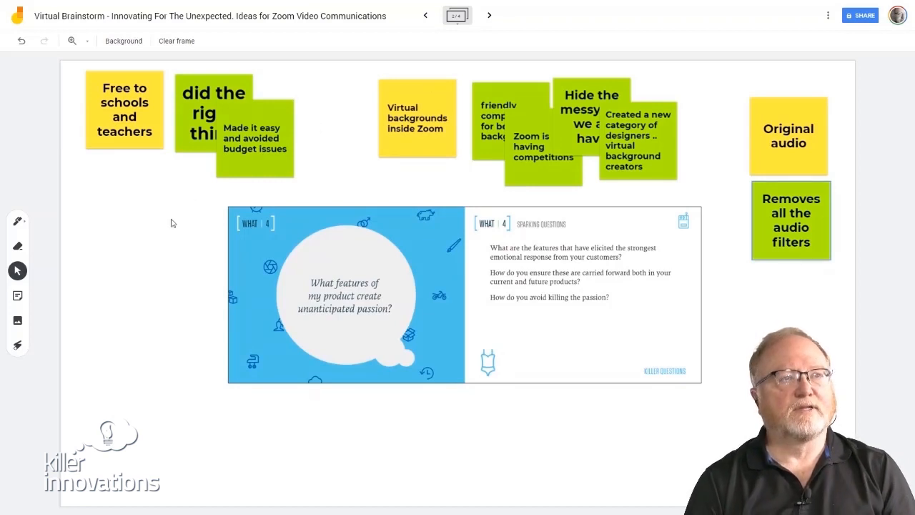
Step: Add a yellow sticky note reading "Grid View"
click(17, 296)
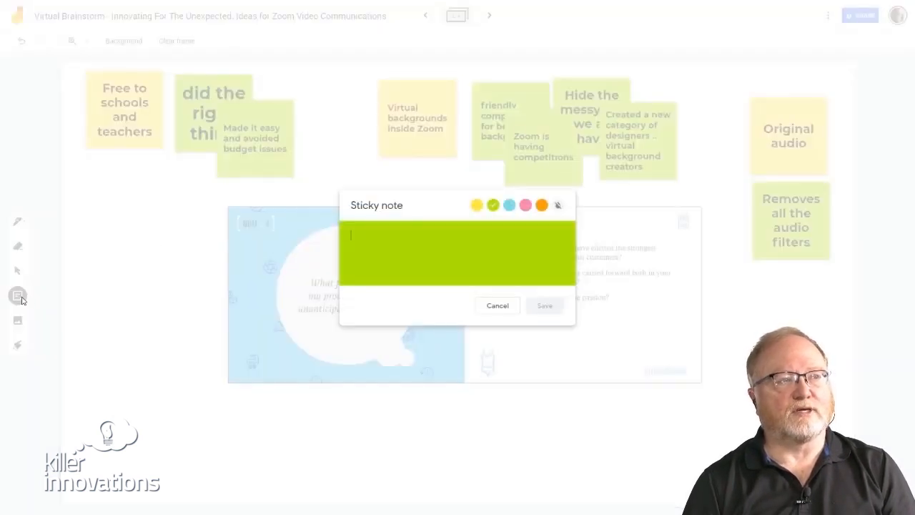
click(476, 205)
click(432, 234)
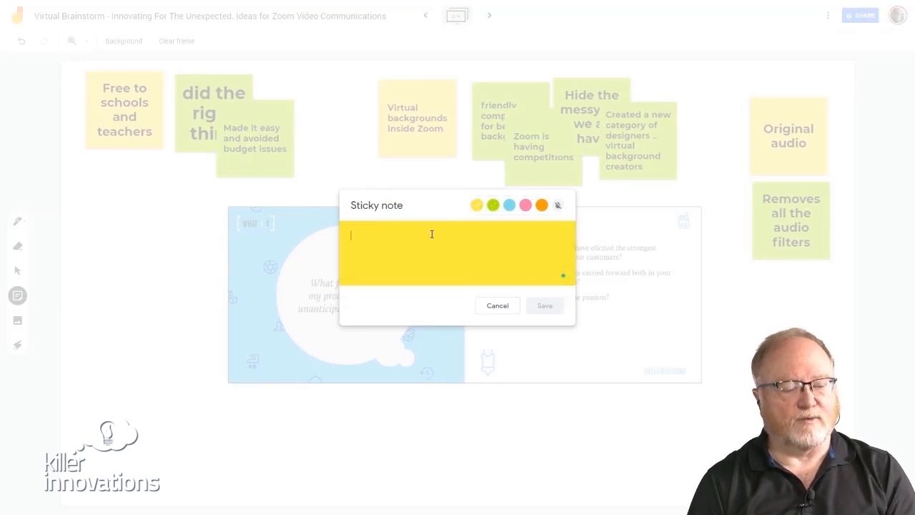
text(Grid )
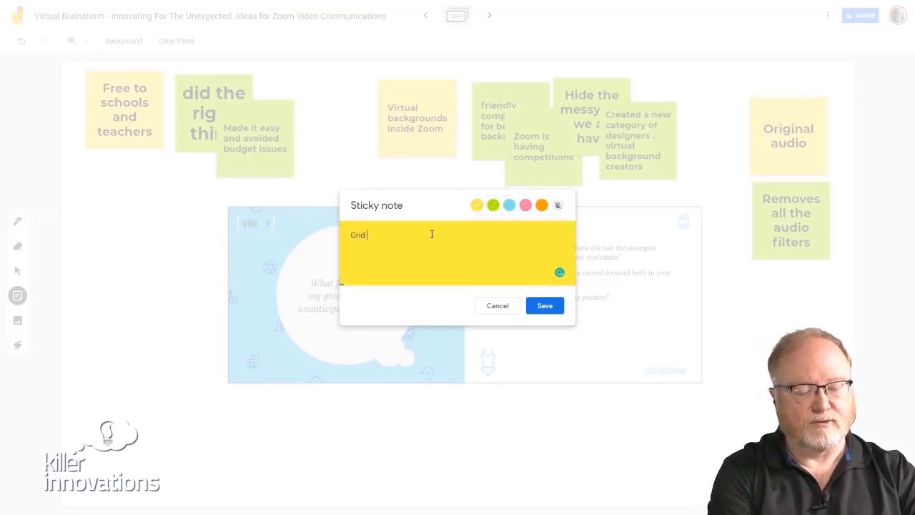
text(Vidw)
key(BackSpace)
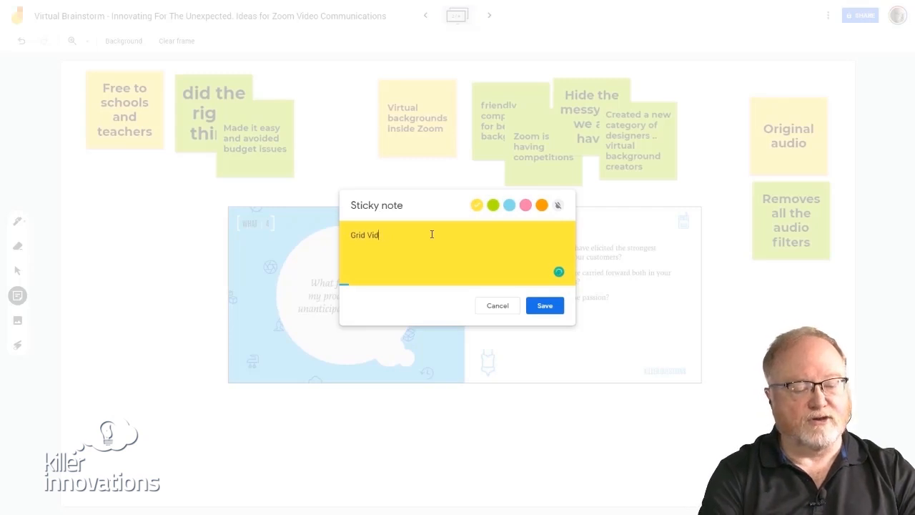
key(BackSpace)
text(ew)
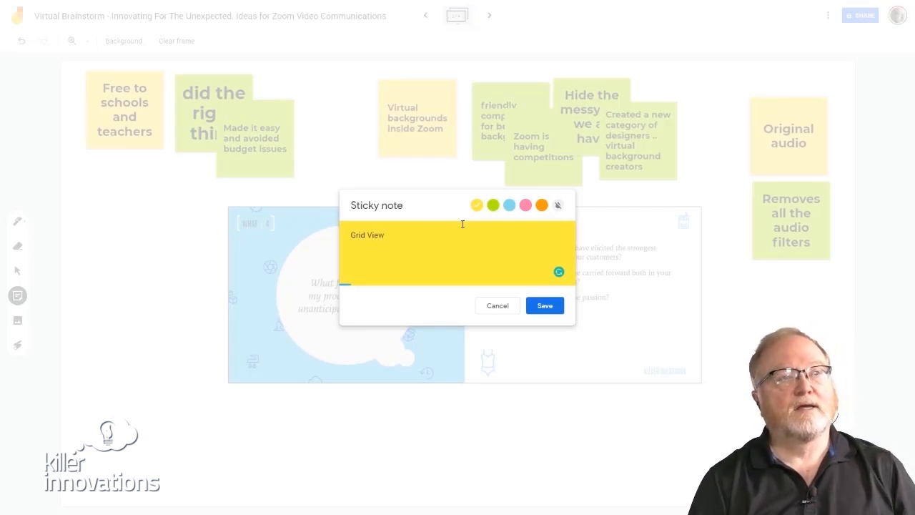
click(547, 306)
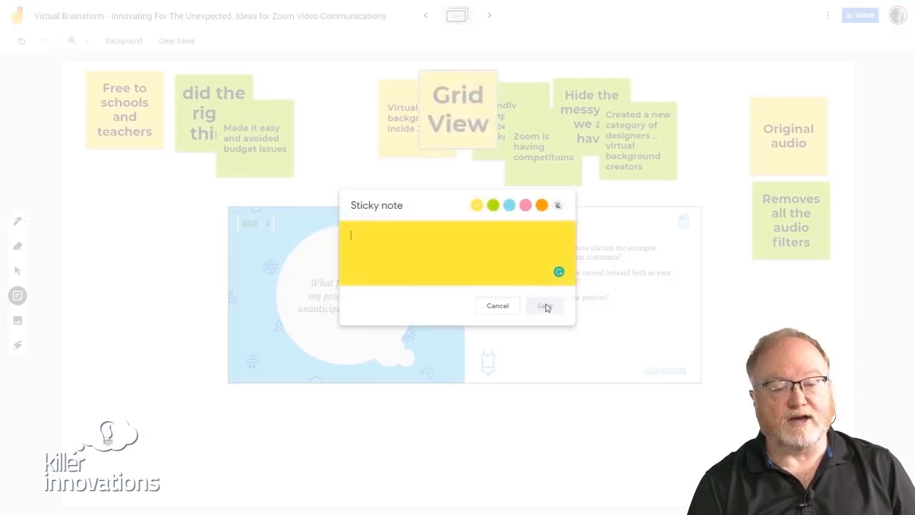
Step: Add a green sticky note reading "25 or 50 people you can see"
click(493, 205)
click(469, 233)
text(2)
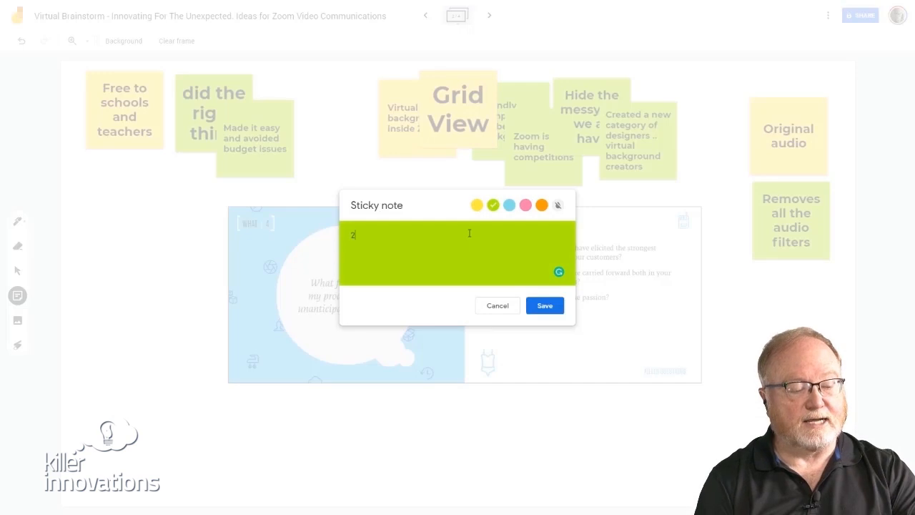
text(5 or 5)
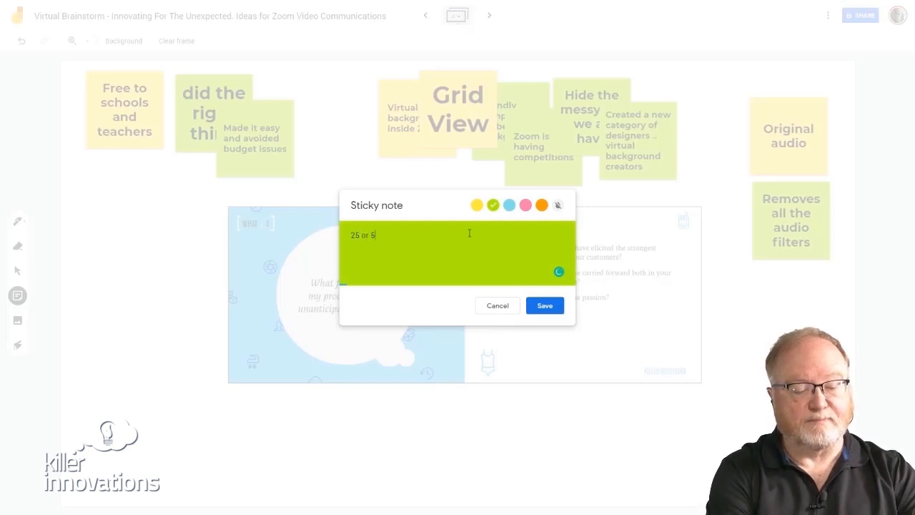
text(0 people you can see)
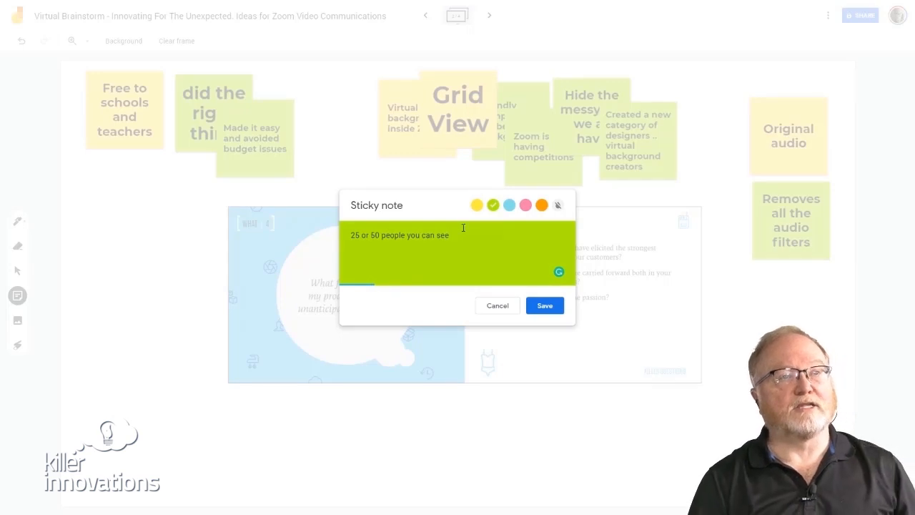
click(545, 305)
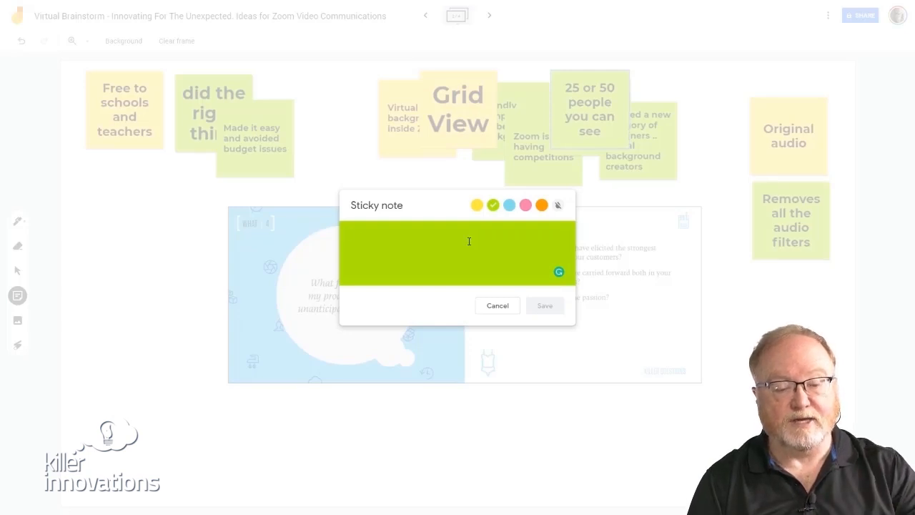
Step: Add a green sticky note reading "Give you the feeling that you are facing everyone .." and close the sticky note editor
text(G)
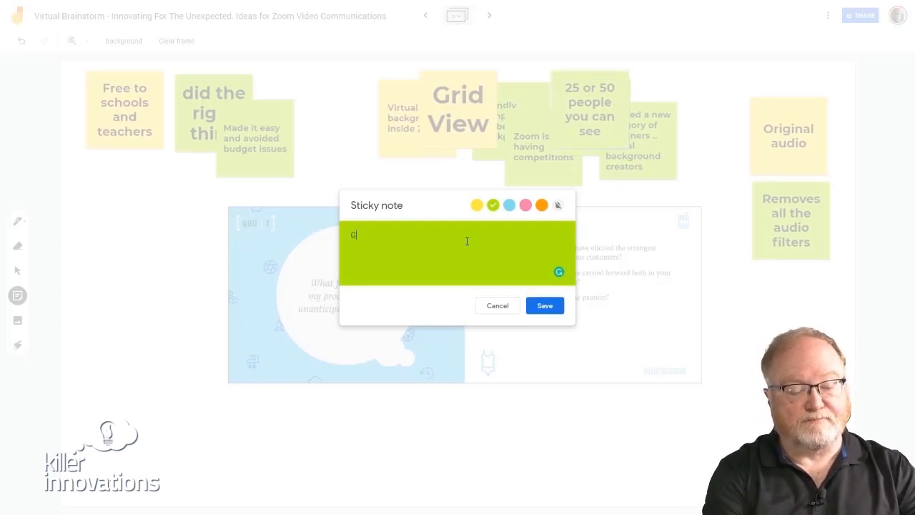
text(ive you )
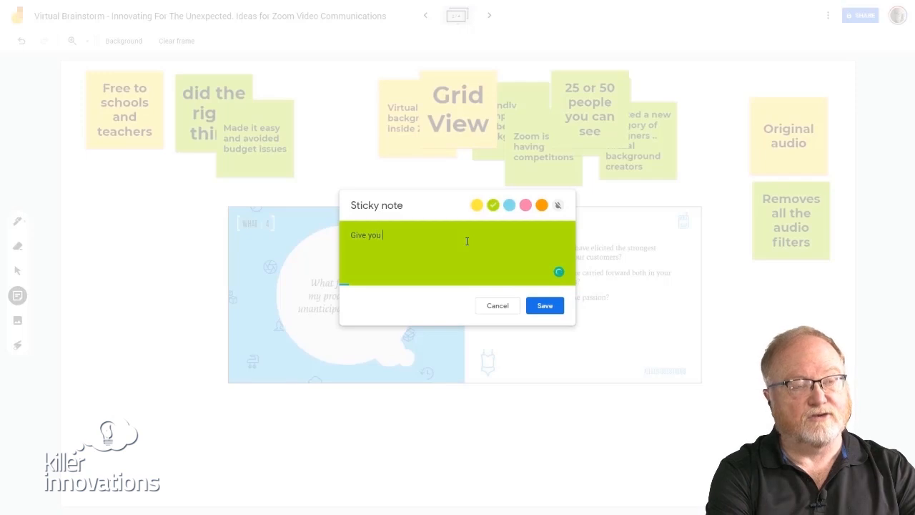
text(the feelin)
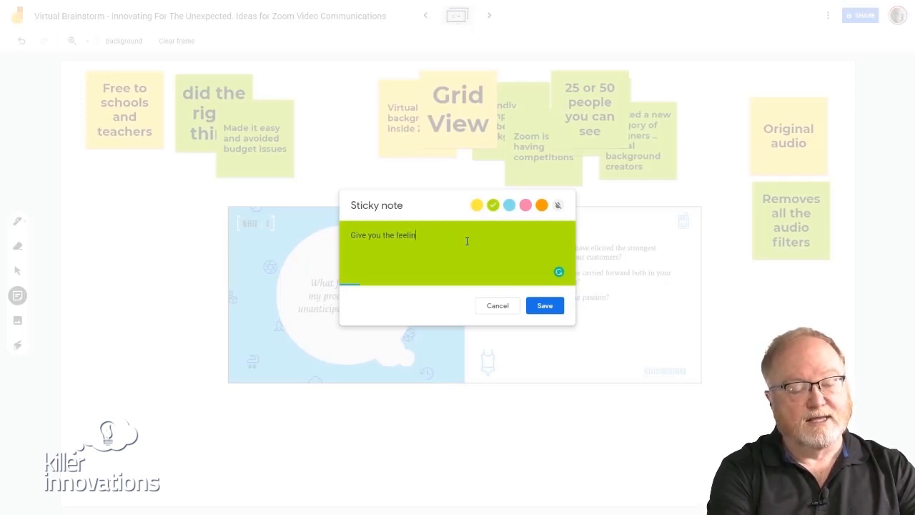
text(g that you are fa)
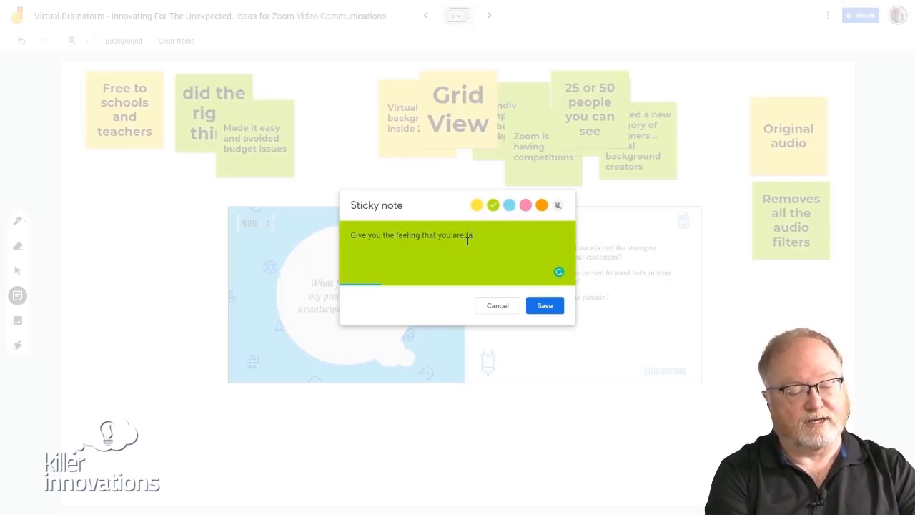
text(cing every)
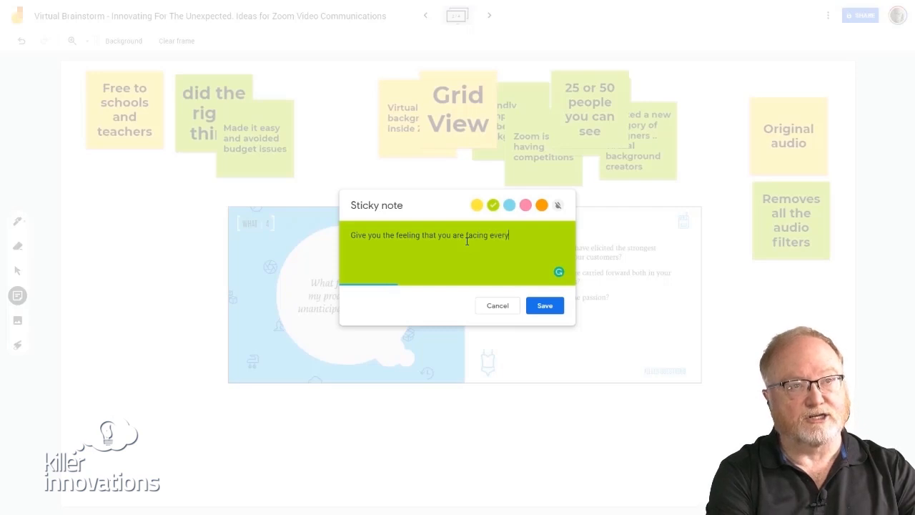
text(one ..)
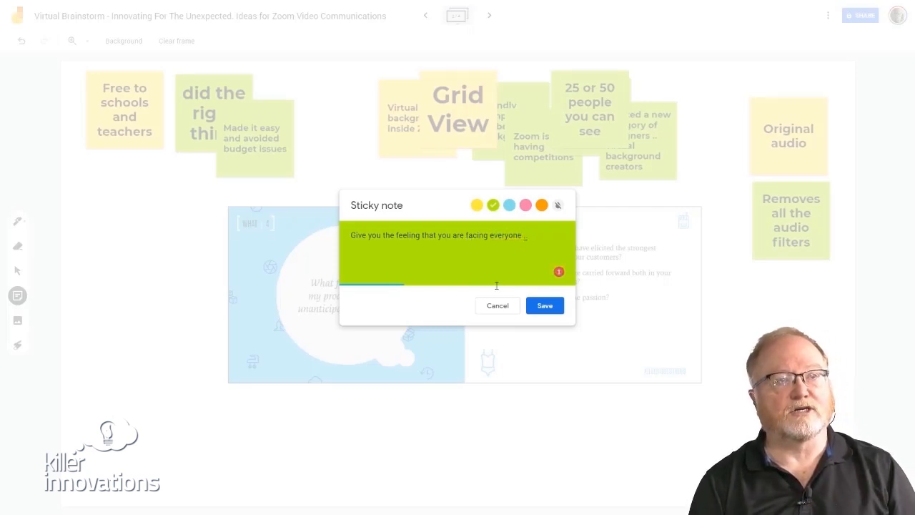
click(545, 306)
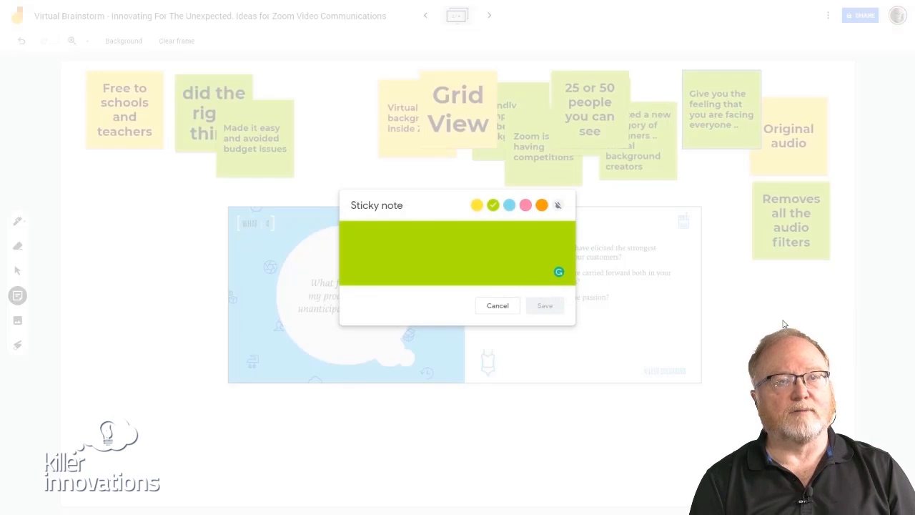
click(782, 320)
Step: Move the "Grid View" note below "Free to schools and teachers" and group its two green supporting notes, overlapping, directly beneath it
drag(475, 117, 135, 225)
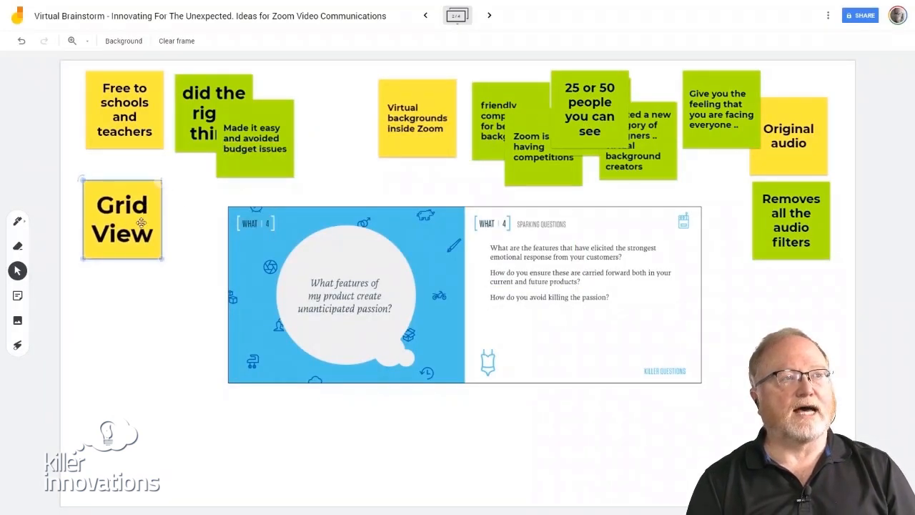
drag(579, 116, 114, 304)
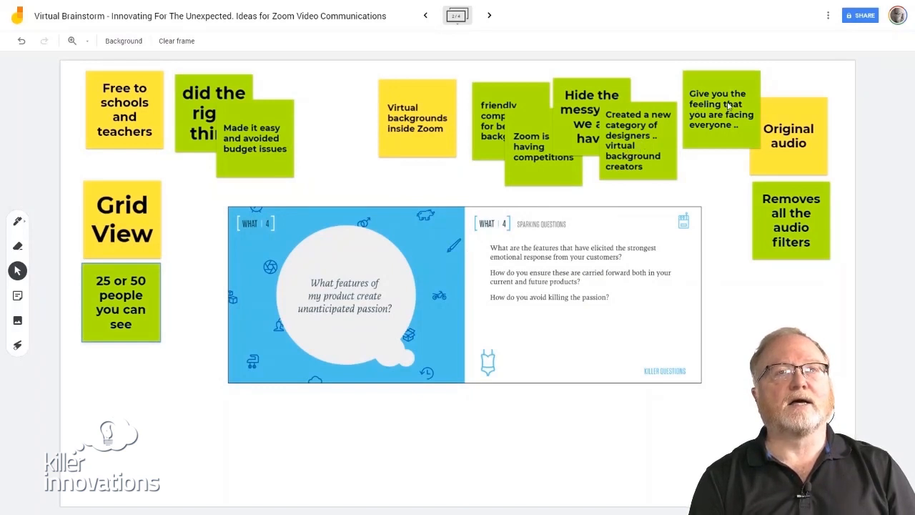
drag(716, 108, 143, 327)
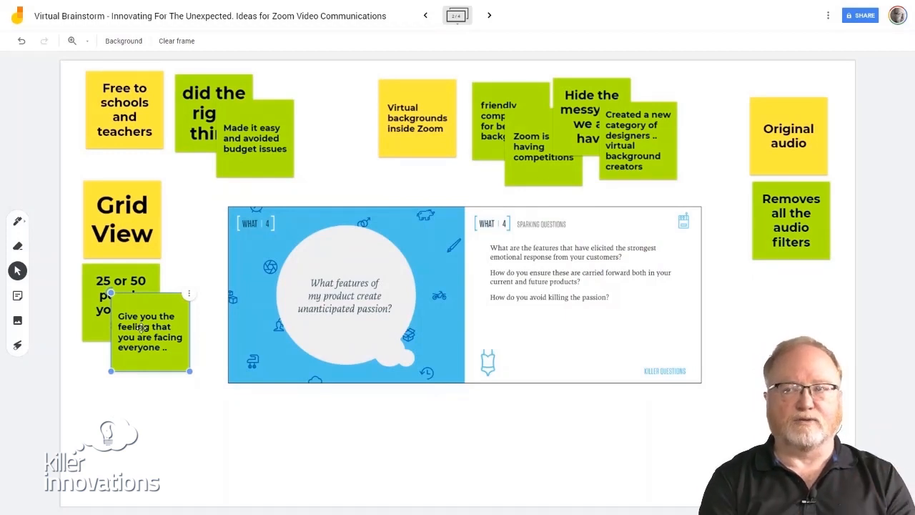
click(127, 427)
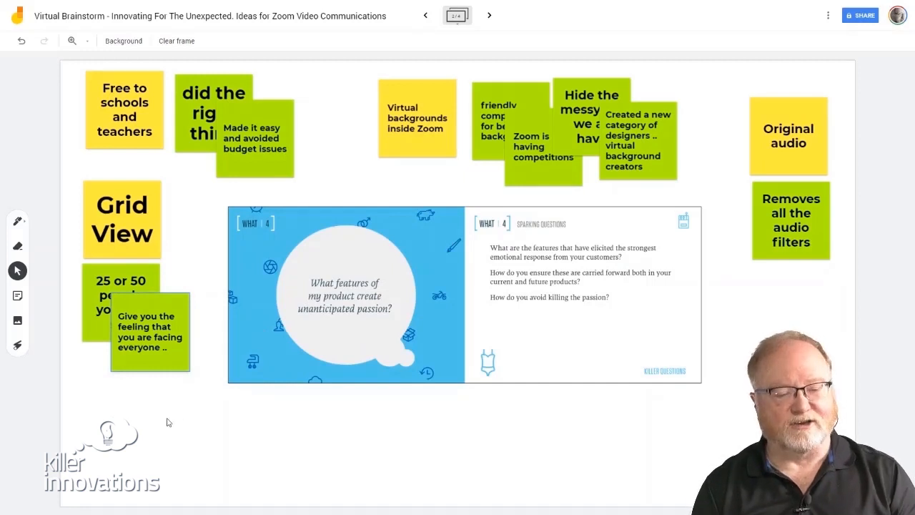
Step: Add a yellow sticky note reading "Ease of use"
click(18, 295)
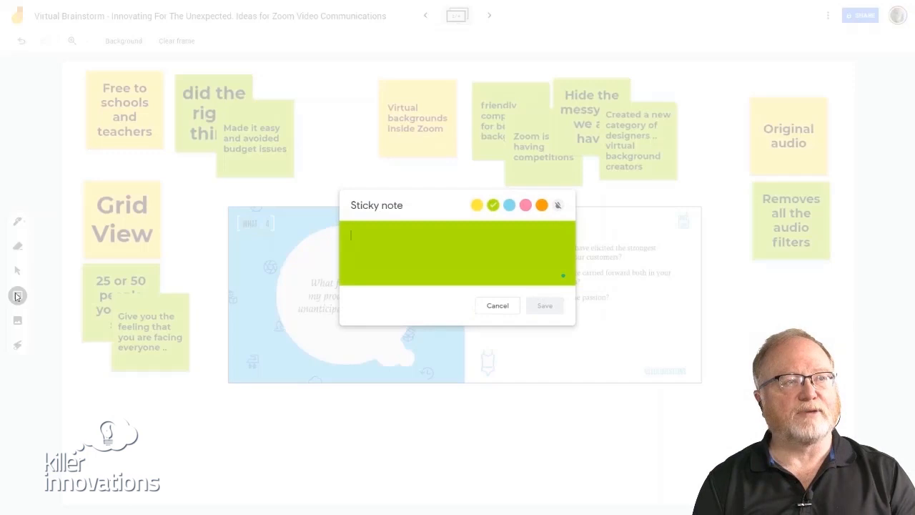
click(476, 205)
click(435, 233)
text(Ease of use)
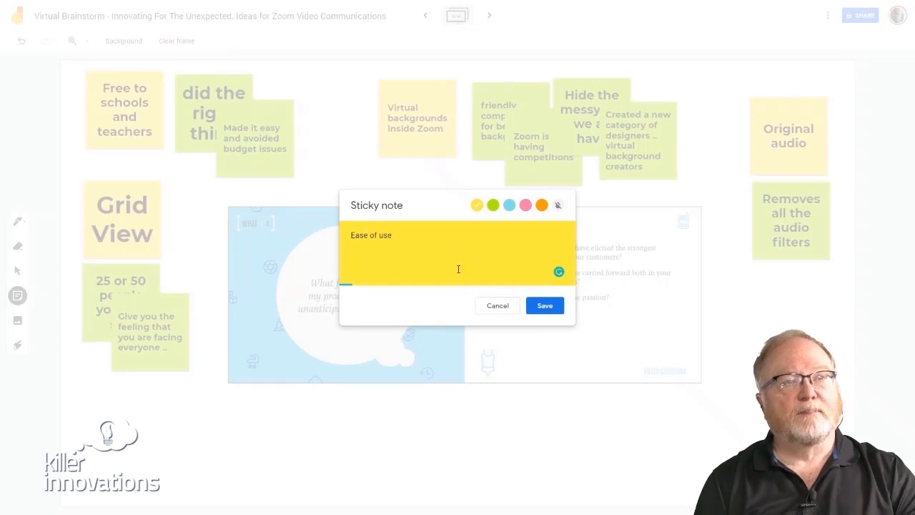
click(550, 307)
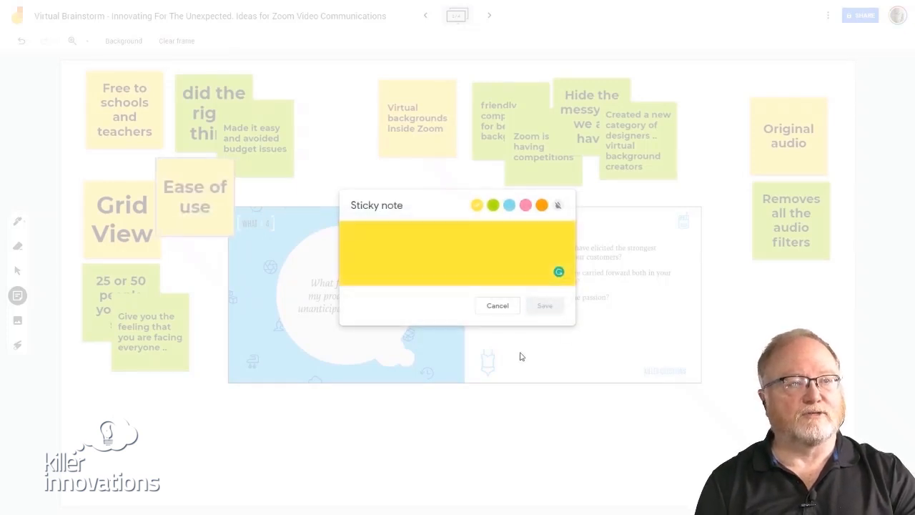
Step: Add a green sticky note reading "Low friction to join a zoom call"
click(493, 206)
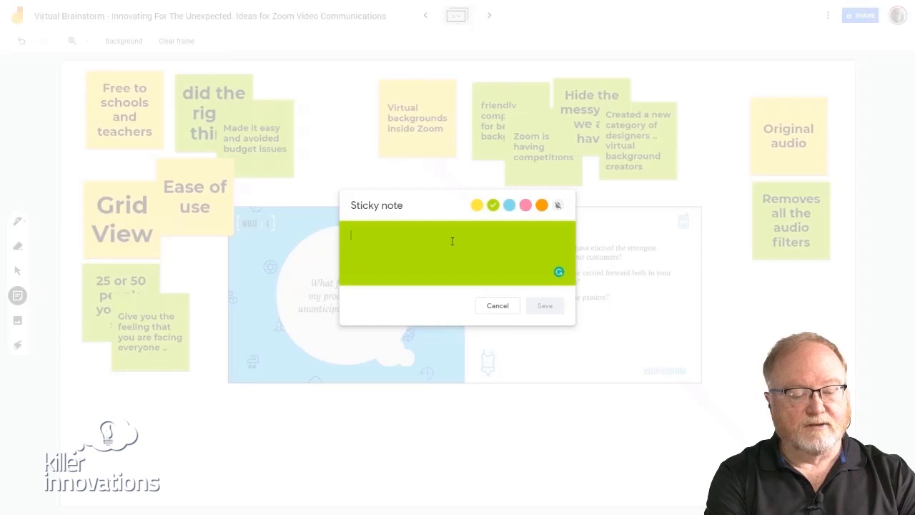
text(Low friction to join a room ca)
key(BackSpace)
key(BackSpace)
key(BackSpace)
key(BackSpace)
key(BackSpace)
key(BackSpace)
key(BackSpace)
text(zoom call)
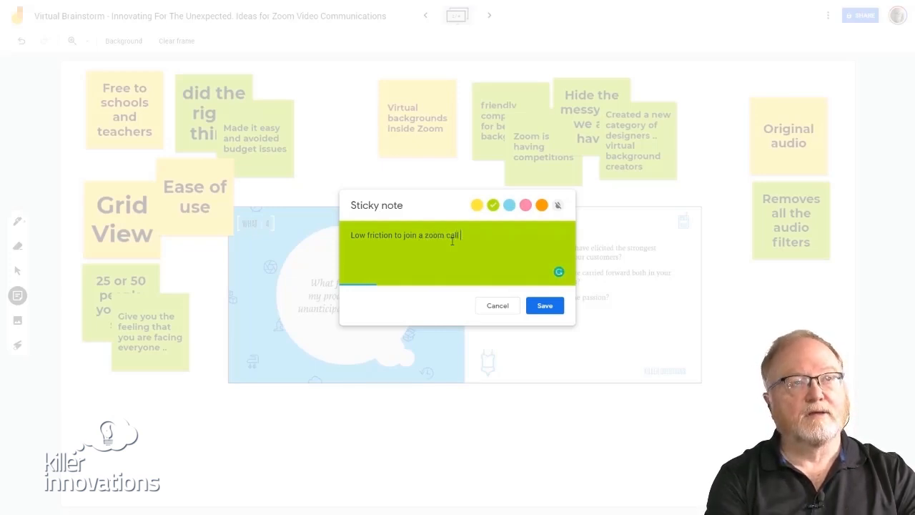
click(544, 305)
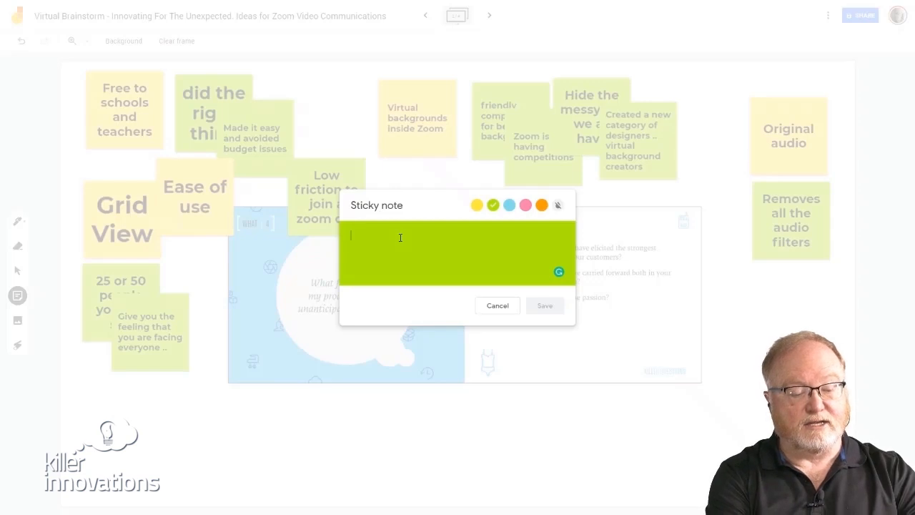
Step: Add a green sticky note reading "It just works across all devices .." and close the sticky note editor
text(It just works across all devices ..)
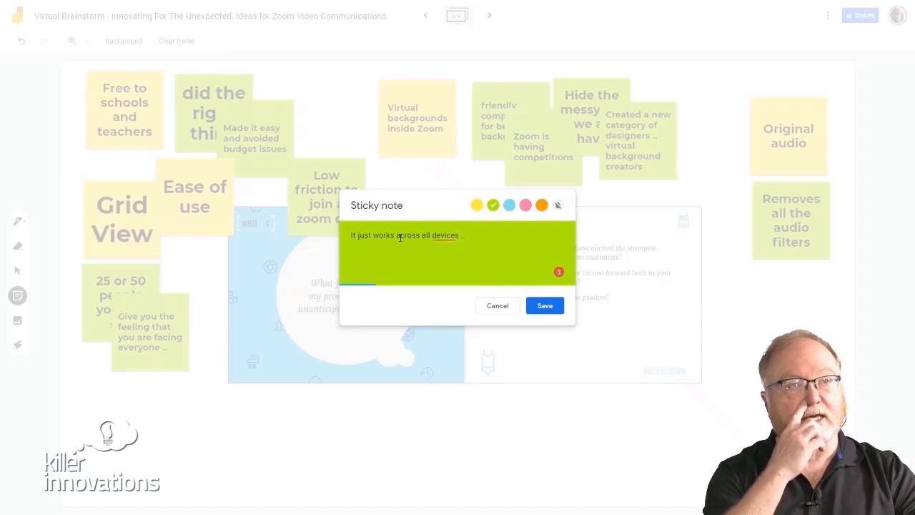
click(545, 308)
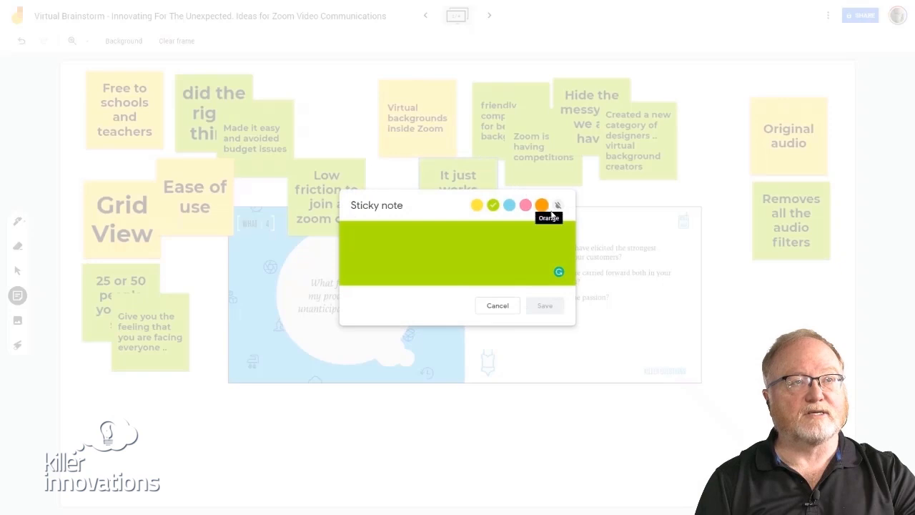
click(756, 312)
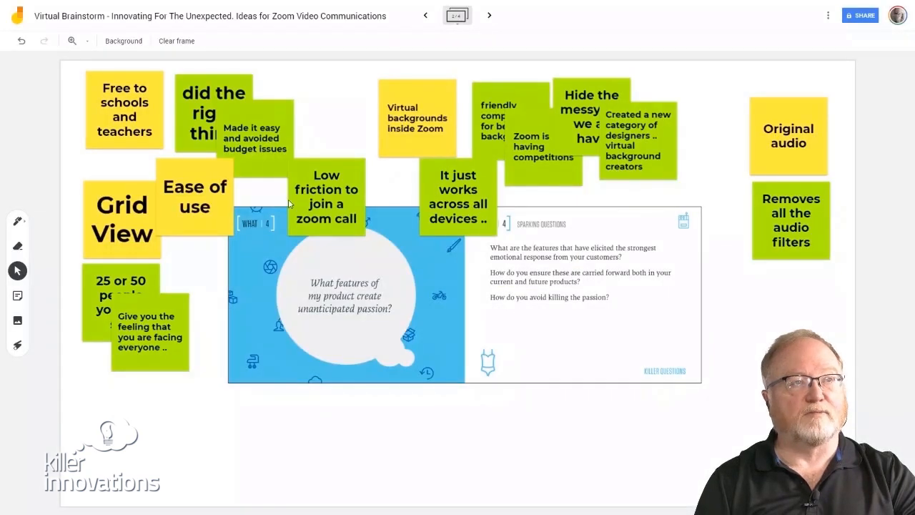
Step: Line up the "Ease of use" note and its two green supporting notes in a row below the question card
drag(225, 216, 364, 448)
drag(347, 181, 435, 429)
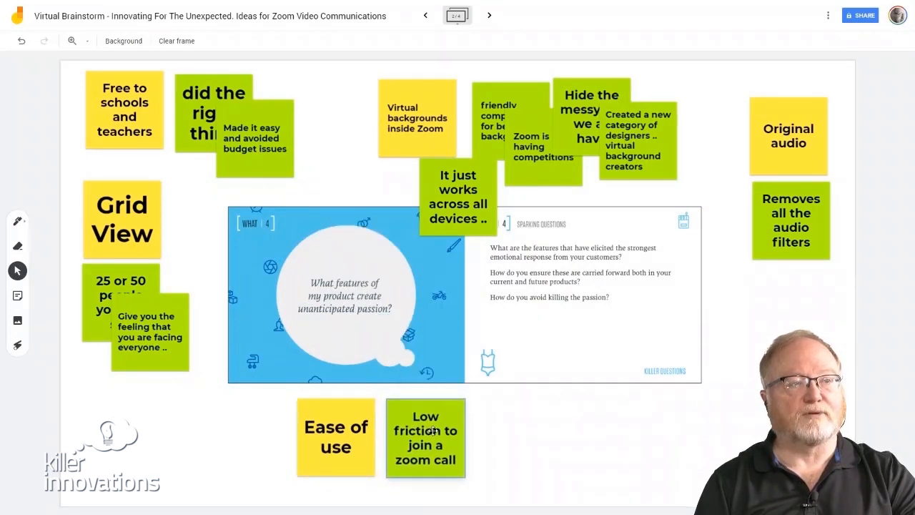
drag(470, 211, 522, 442)
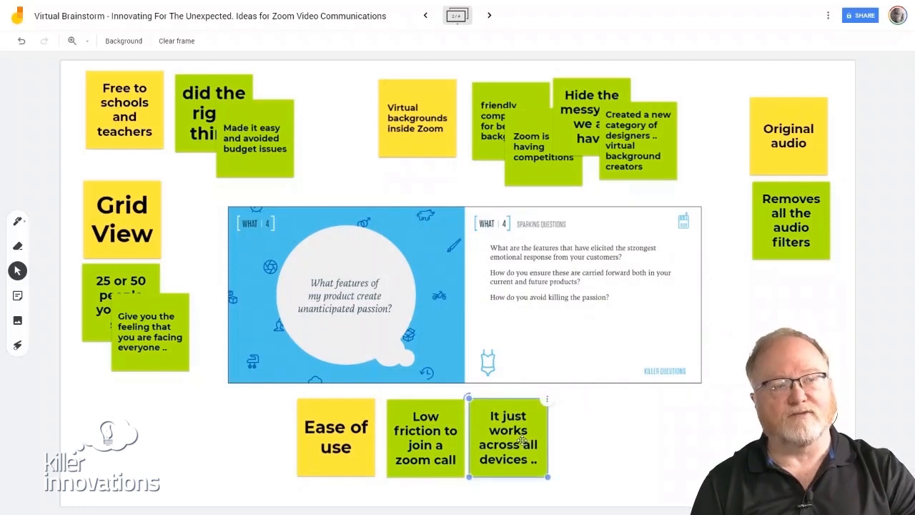
click(603, 441)
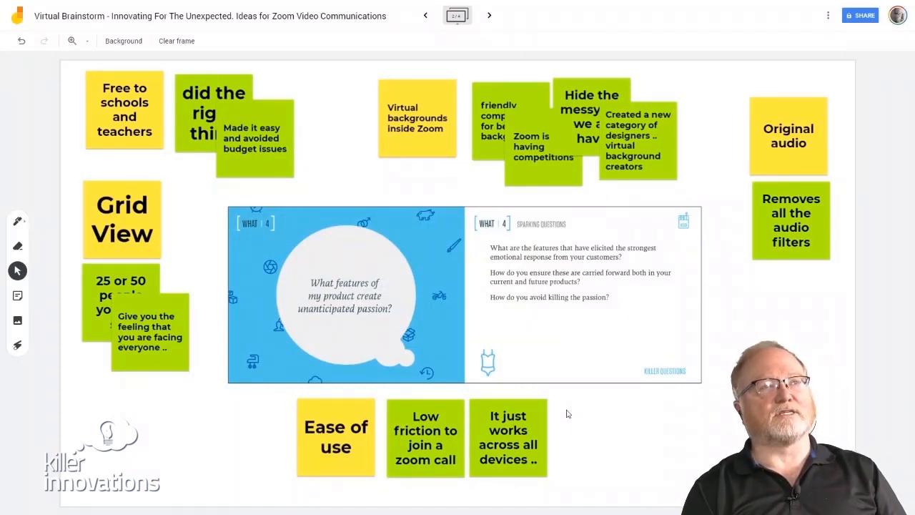
Step: Point out the "Virtual backgrounds inside Zoom", "Original audio", "Grid View" and "Ease of use" notes with the laser
click(18, 345)
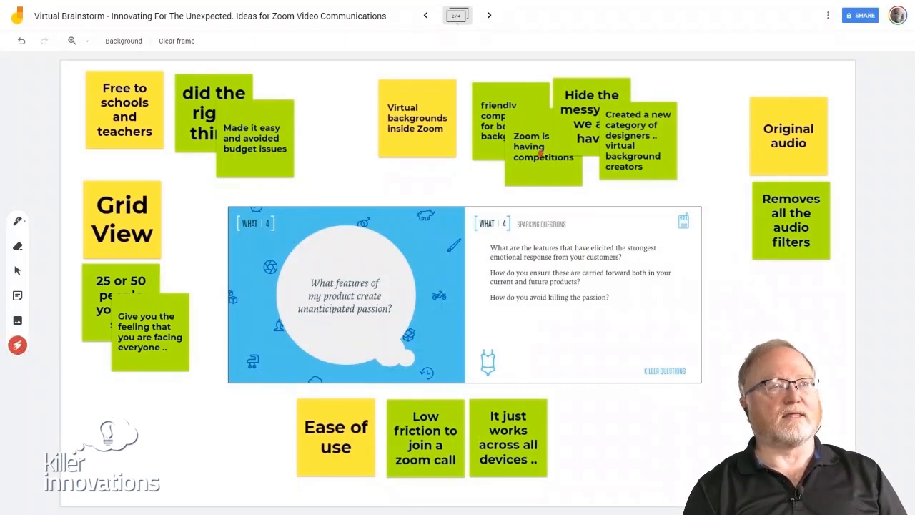
drag(404, 169, 447, 174)
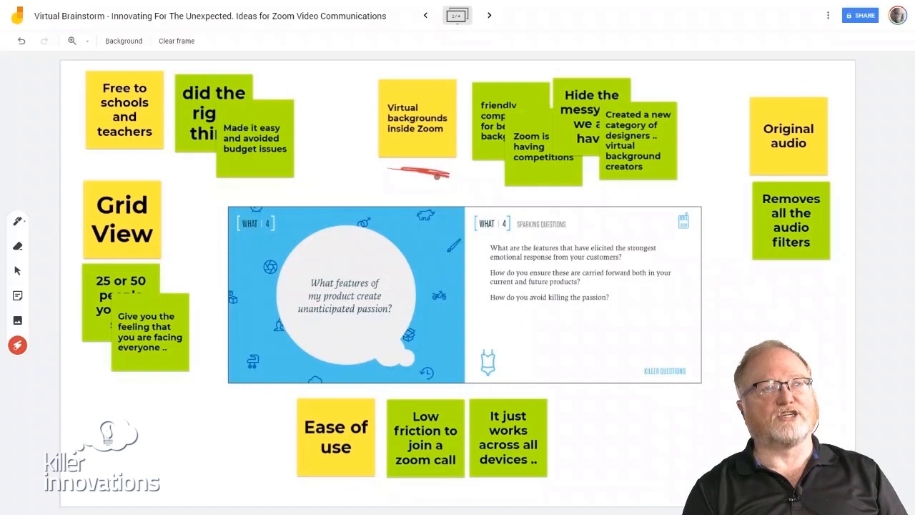
mouse_move(779, 154)
mouse_down()
mouse_move(800, 154)
mouse_move(771, 157)
mouse_up()
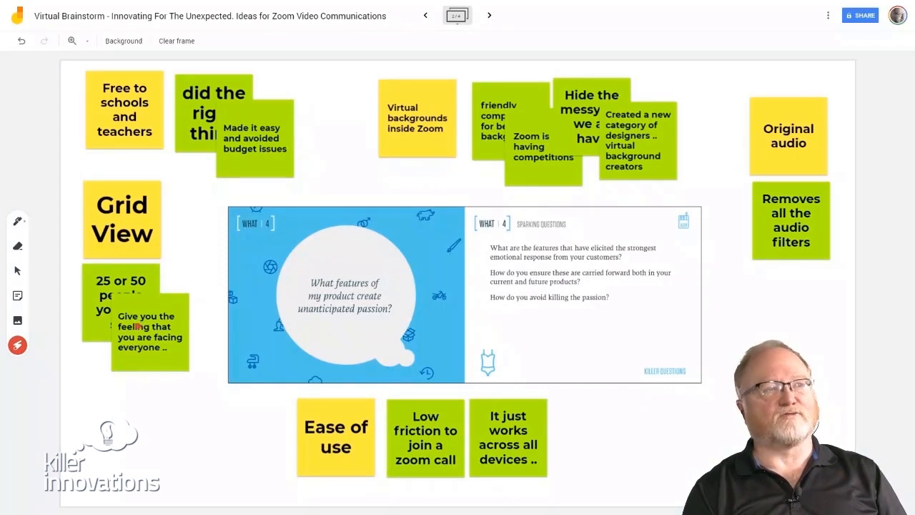
mouse_move(167, 223)
mouse_down()
mouse_move(201, 221)
mouse_move(167, 222)
mouse_up()
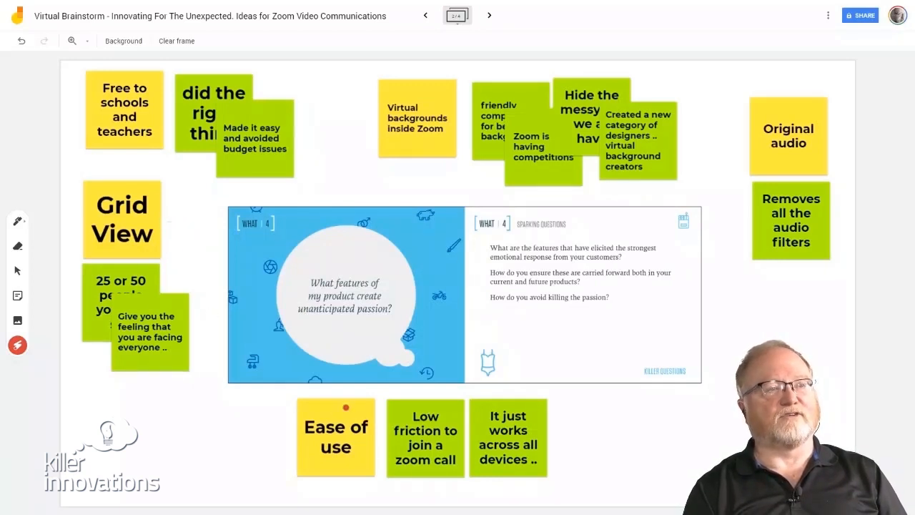
drag(234, 430, 276, 431)
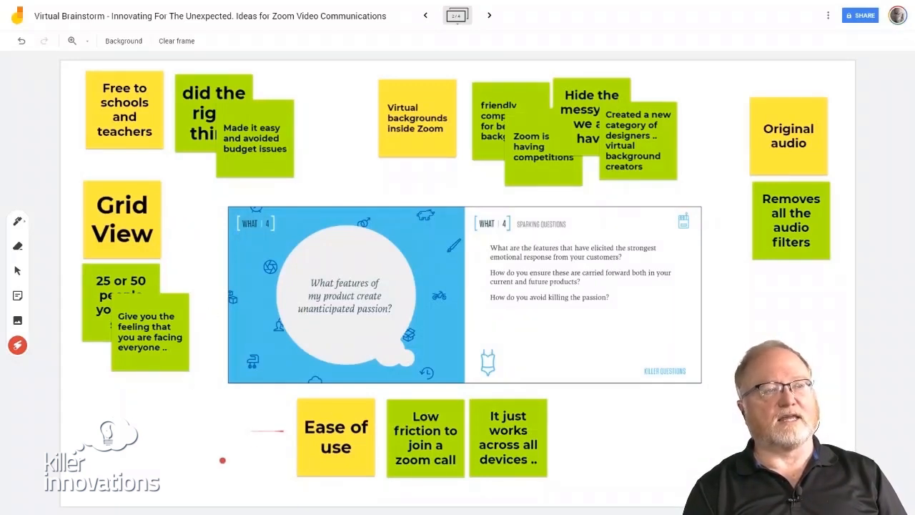
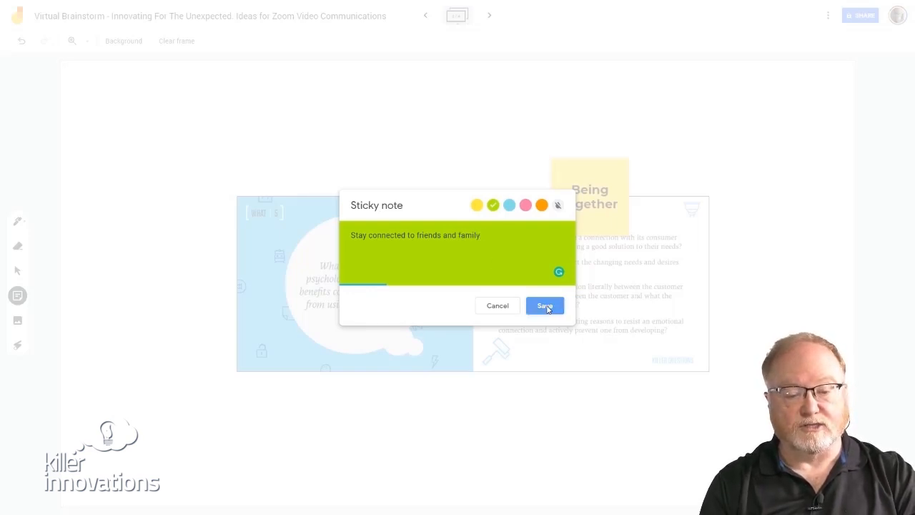
Step: Add a green sticky note reading "Allow teams to feel together and productive", correcting the misspelled "to gether" with the suggested spelling
text(A)
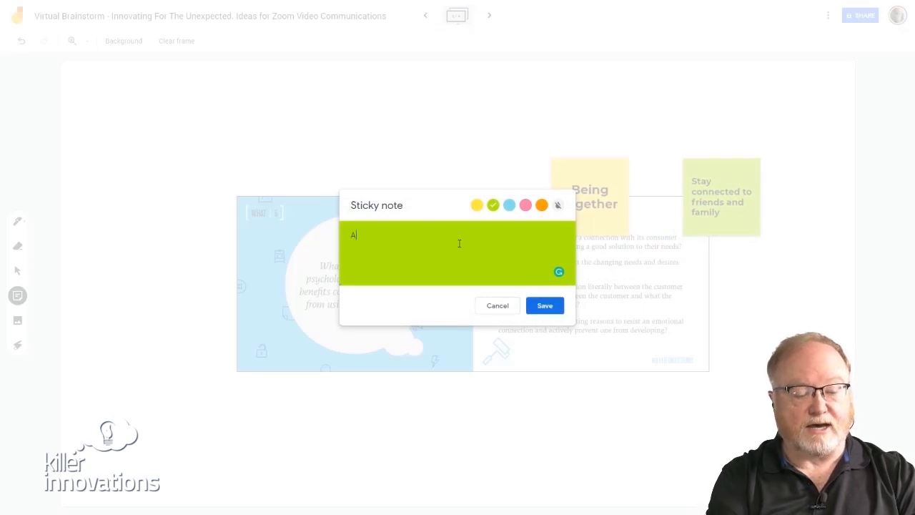
text(llow teams to )
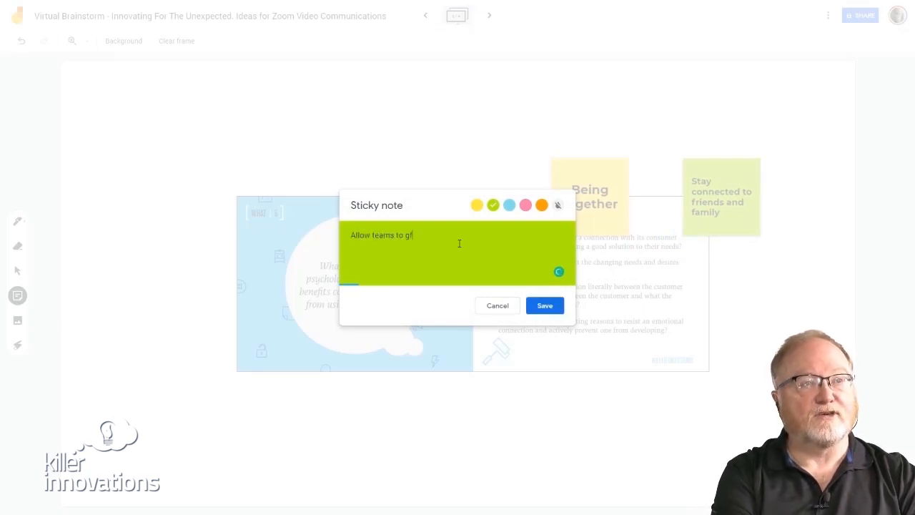
text(feel to gether and productive)
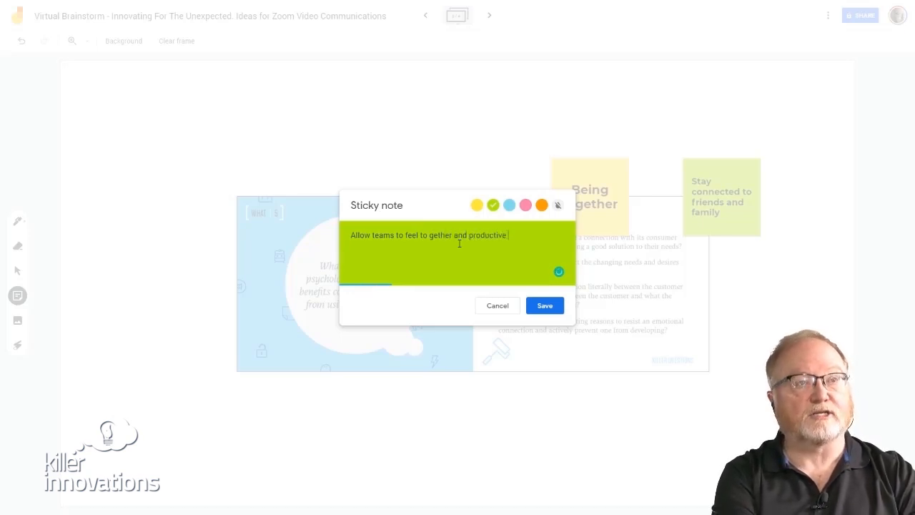
click(436, 234)
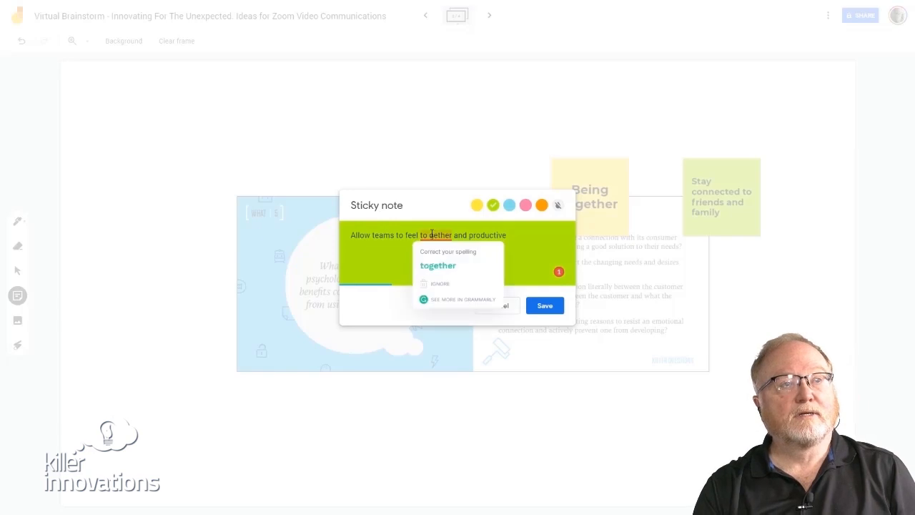
click(435, 265)
click(543, 307)
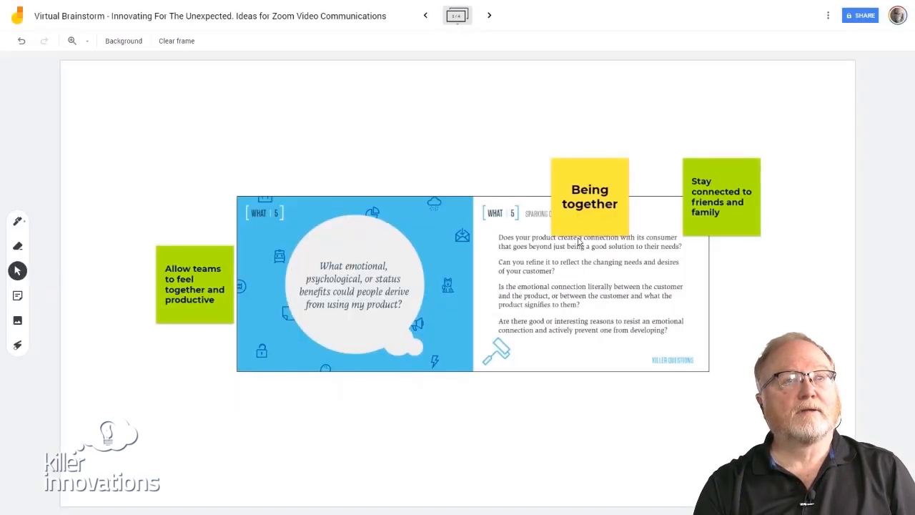
Step: Move the "Being together" note and its two green supporting notes into a group above the question card's left end
drag(593, 211, 123, 119)
drag(200, 297, 212, 135)
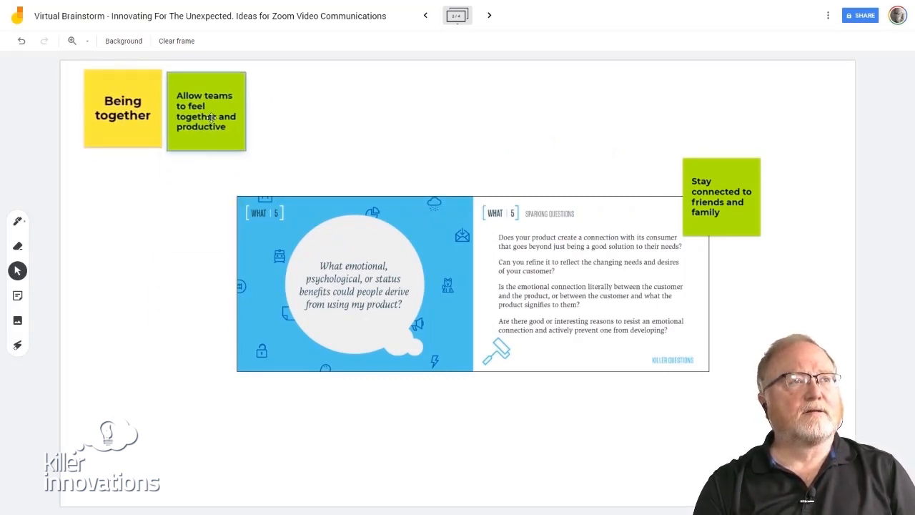
click(719, 203)
drag(718, 203, 236, 153)
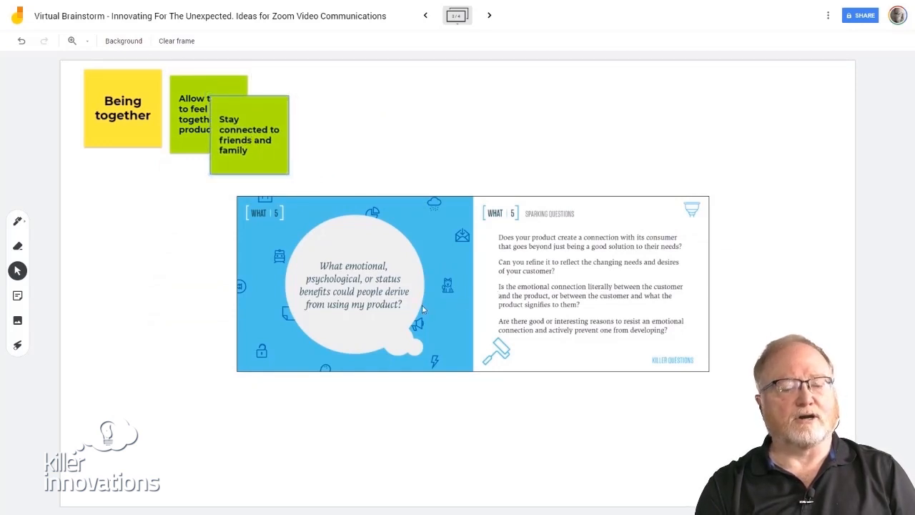
Step: Add a yellow sticky note reading "Reduce the feeling of lonliness"
click(18, 295)
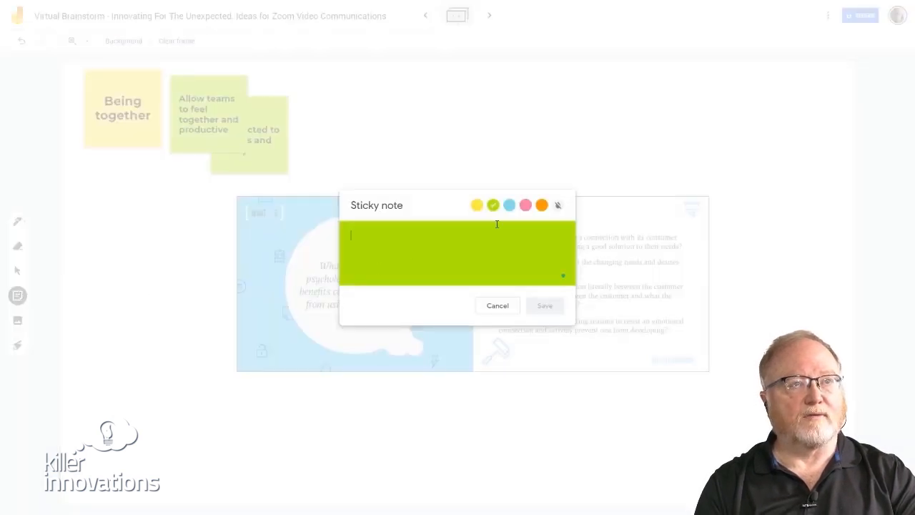
click(476, 205)
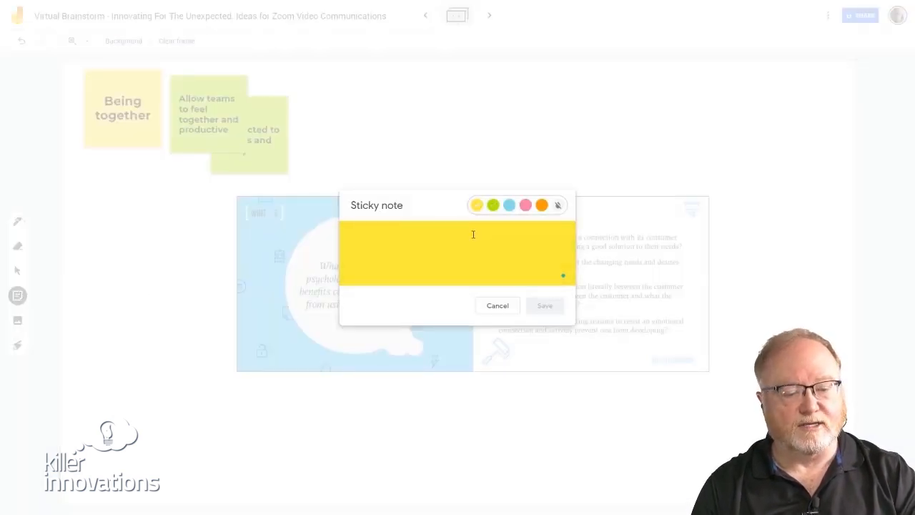
click(470, 232)
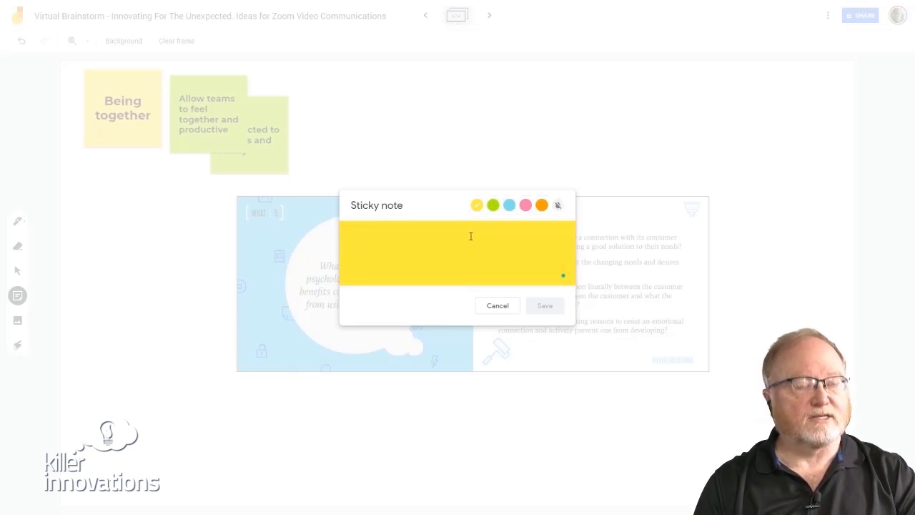
text(Reduce thge)
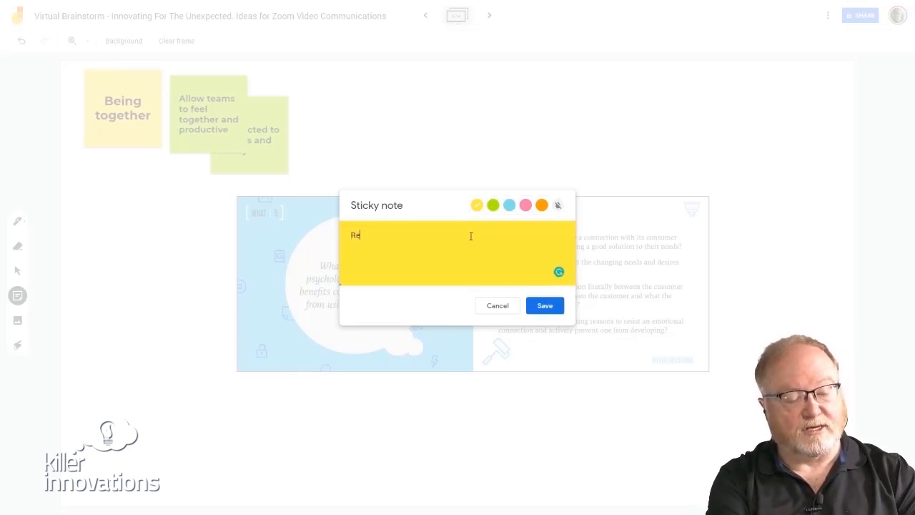
key(BackSpace)
key(BackSpace)
key(BackSpace)
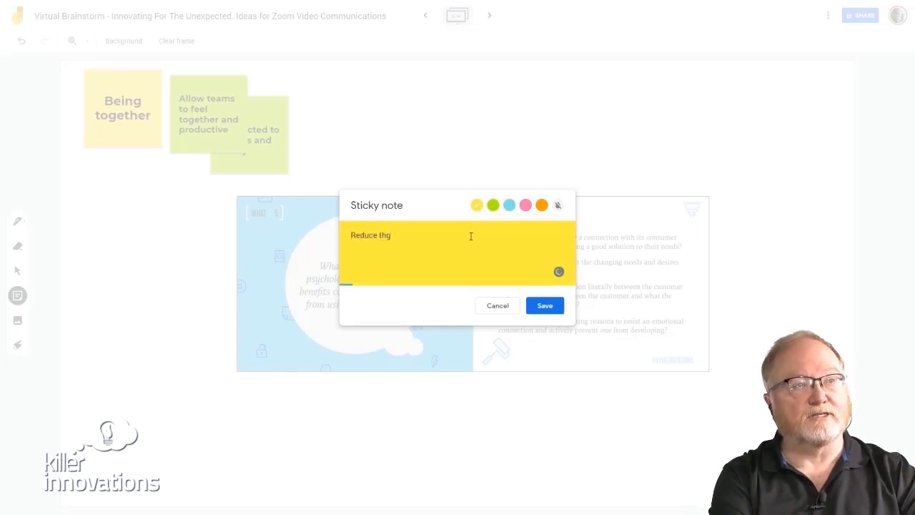
text(e feelin)
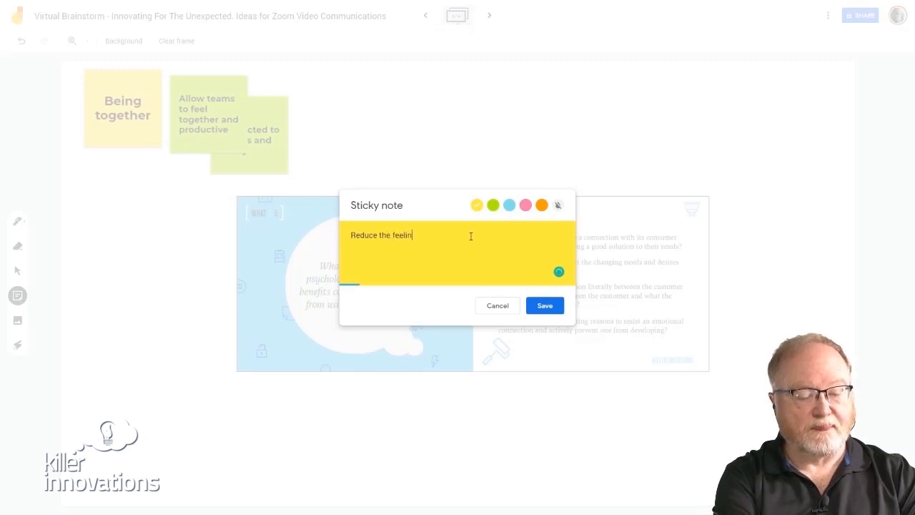
text(g of lonliness)
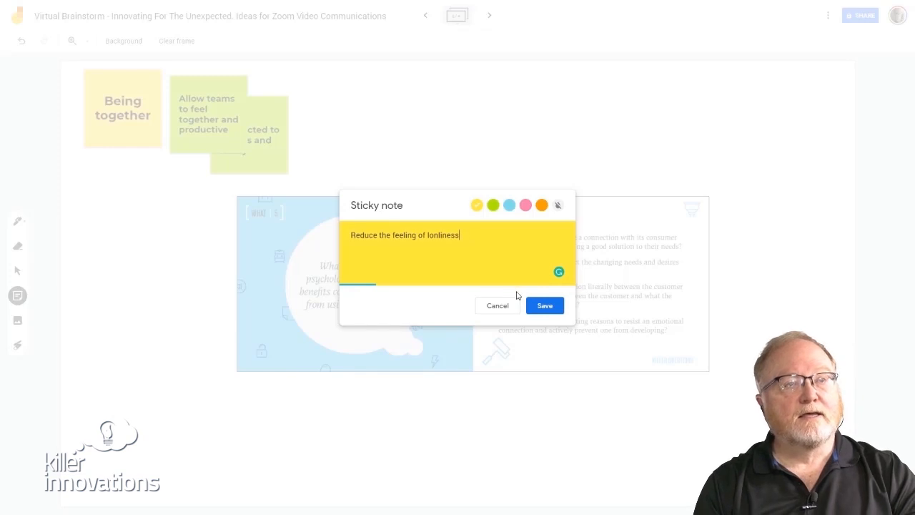
click(545, 306)
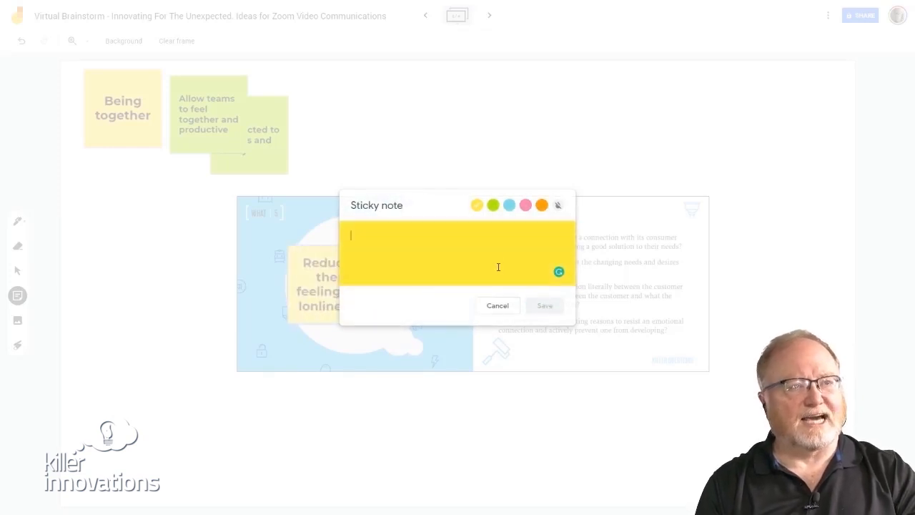
Step: Add a green sticky note reading "Especially for those are alone/single"
click(493, 205)
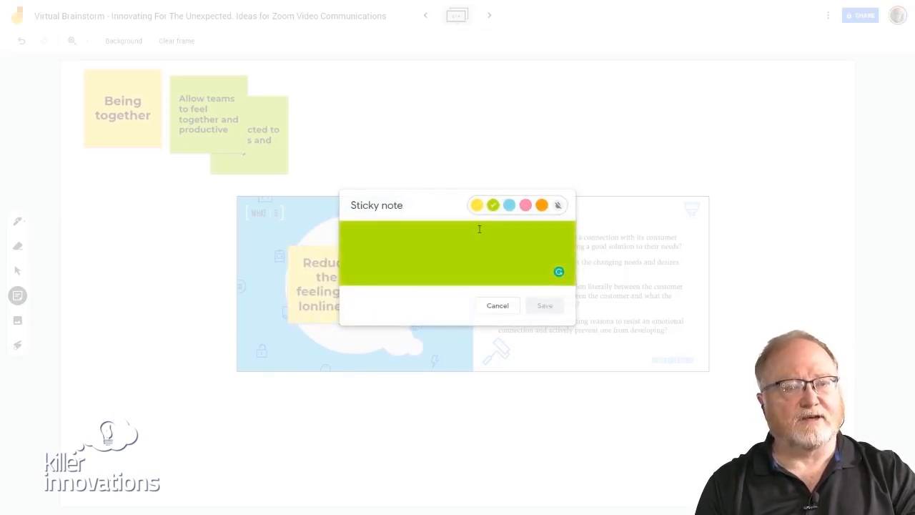
click(479, 231)
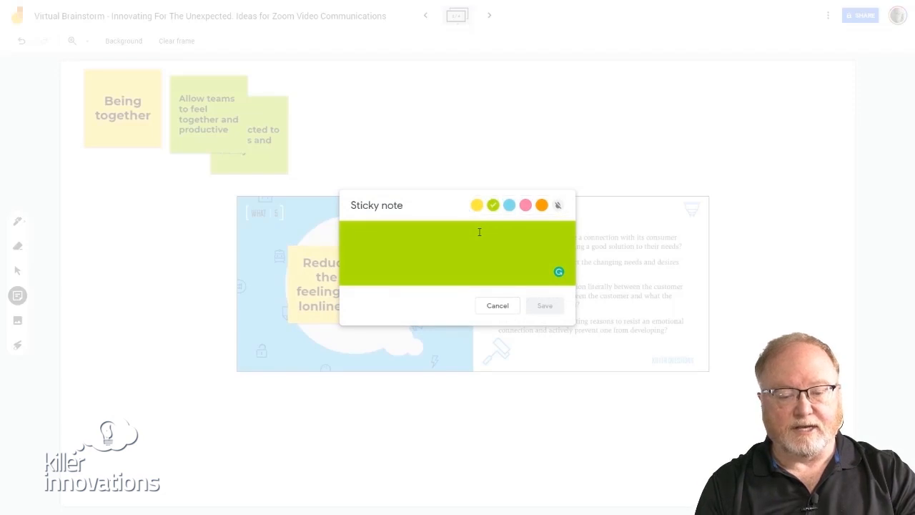
text(Especia)
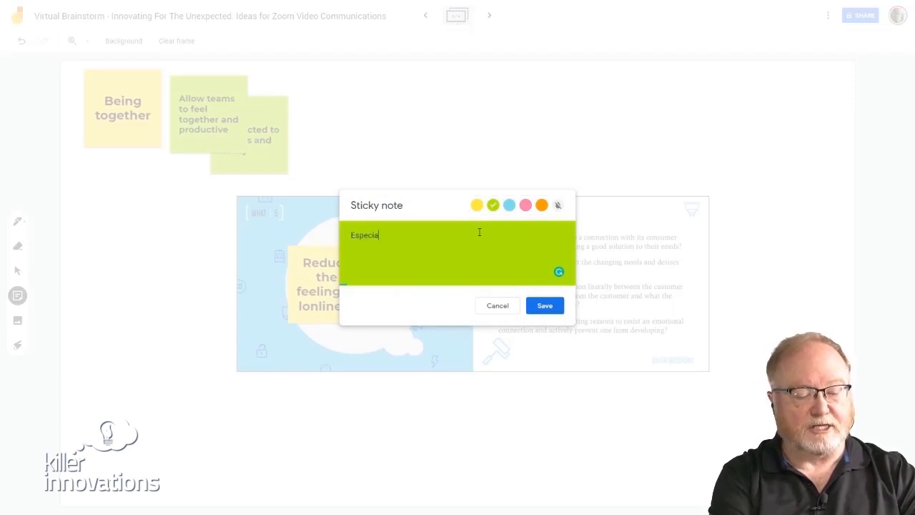
text(lly for those )
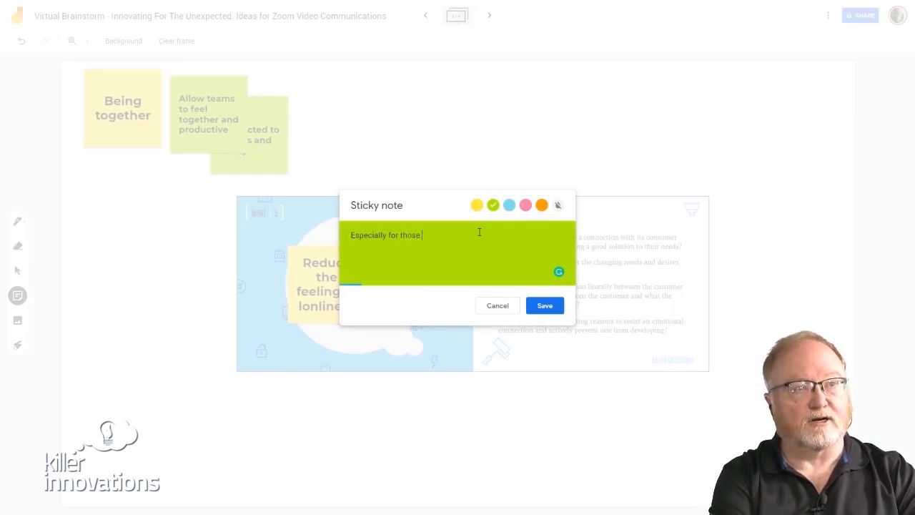
text(are along)
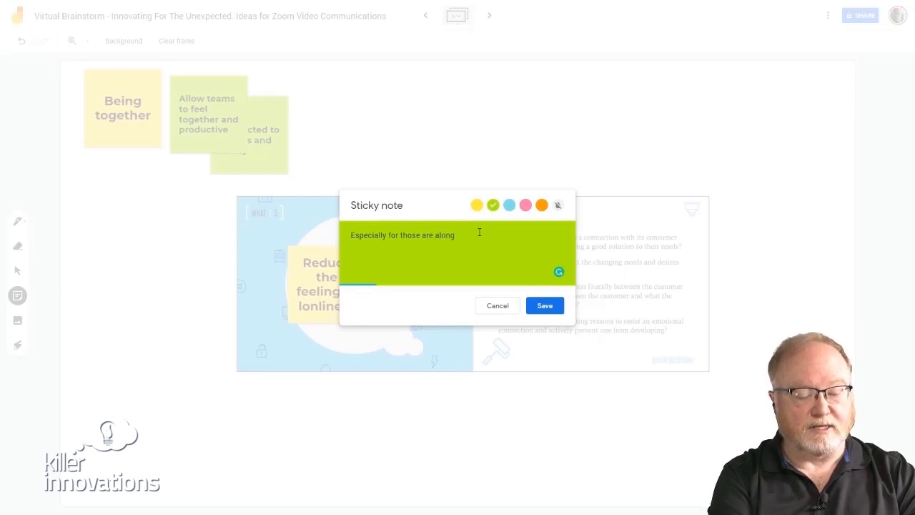
key(BackSpace)
text(e)
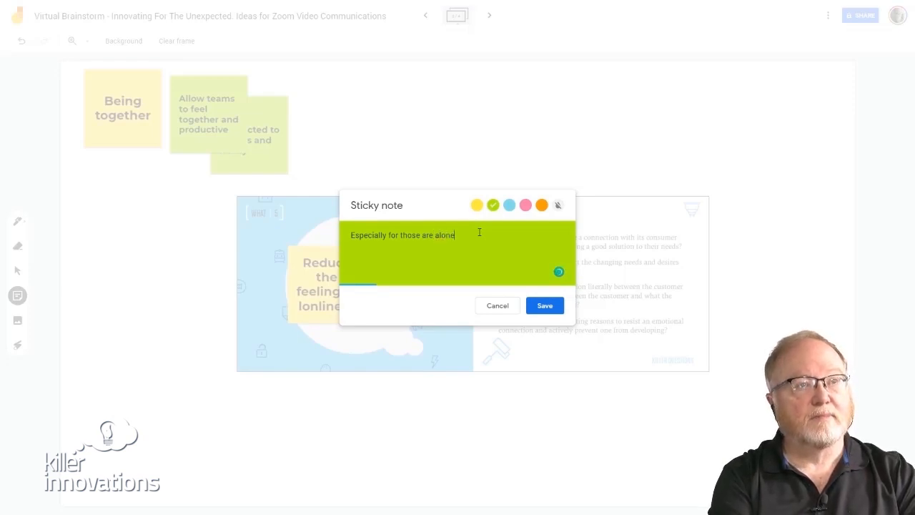
text(/single)
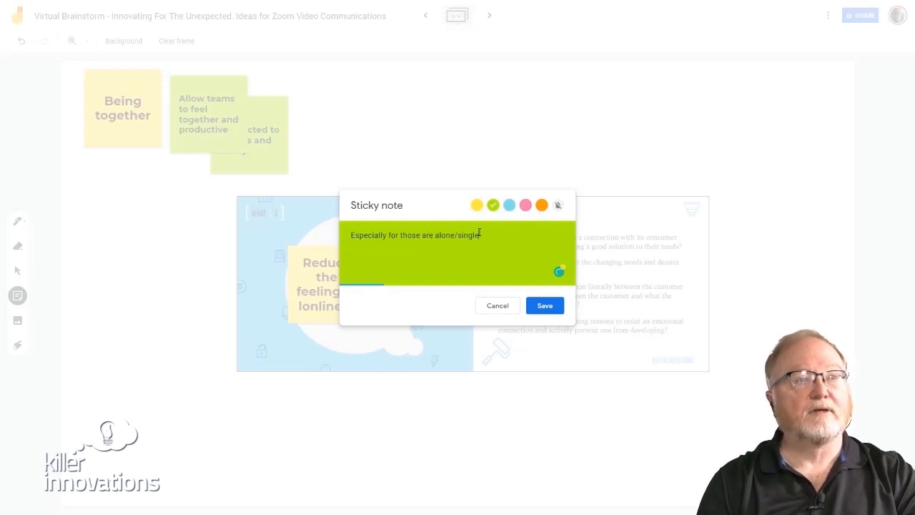
click(545, 305)
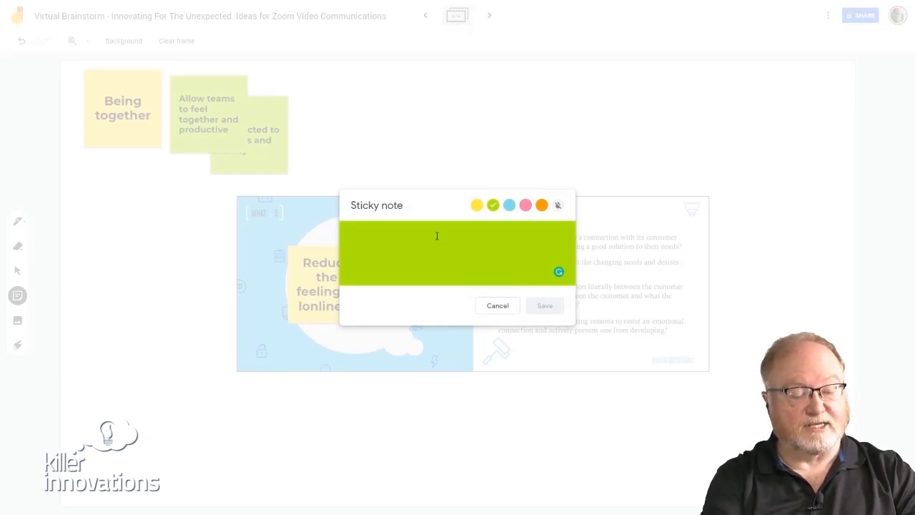
Step: Add a green sticky note reading "Help family in nursing homes to stay connected" and close the sticky note editor
text(Help)
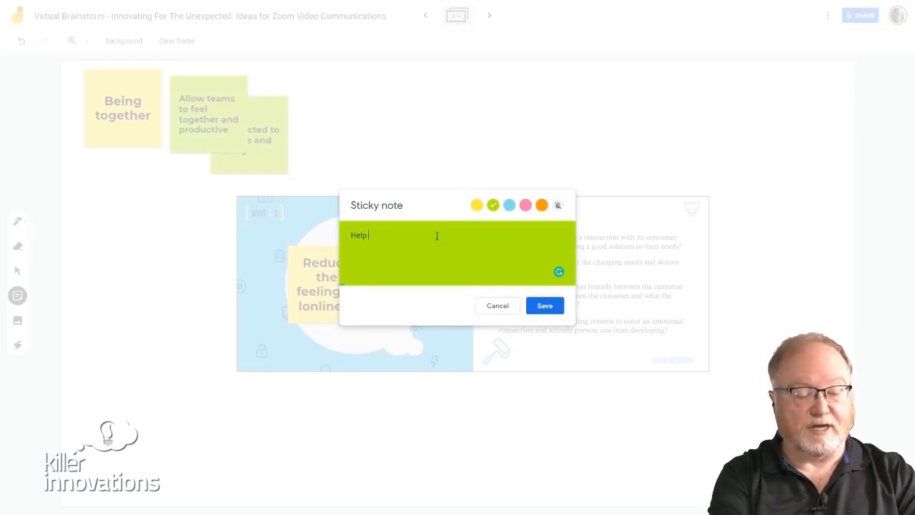
text( family in nursin)
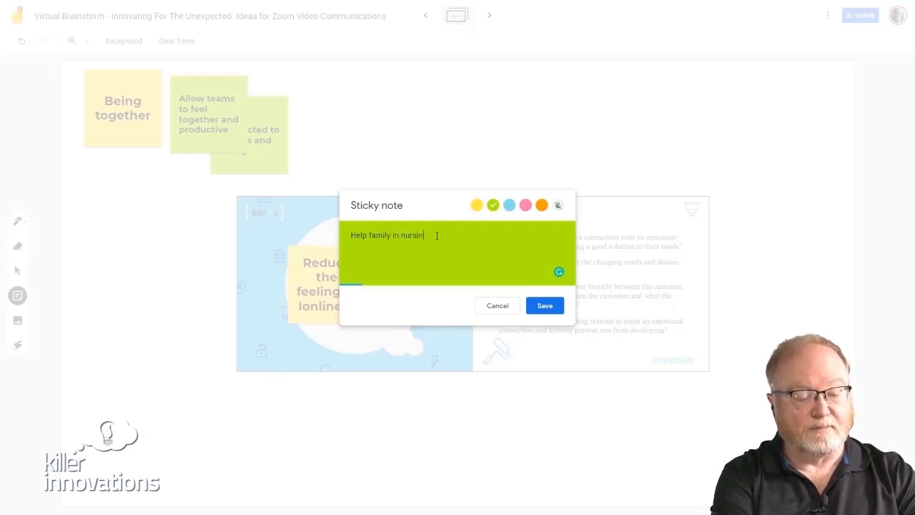
text(g homes to )
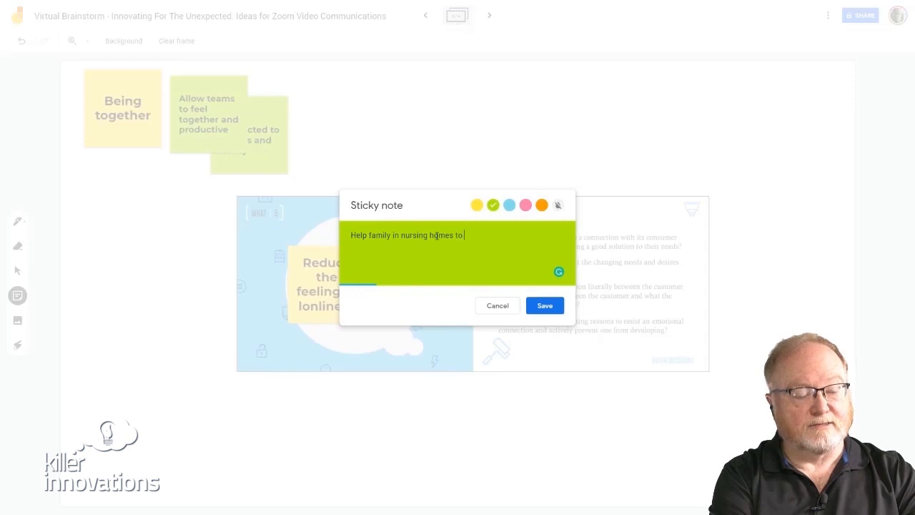
text(stay connected)
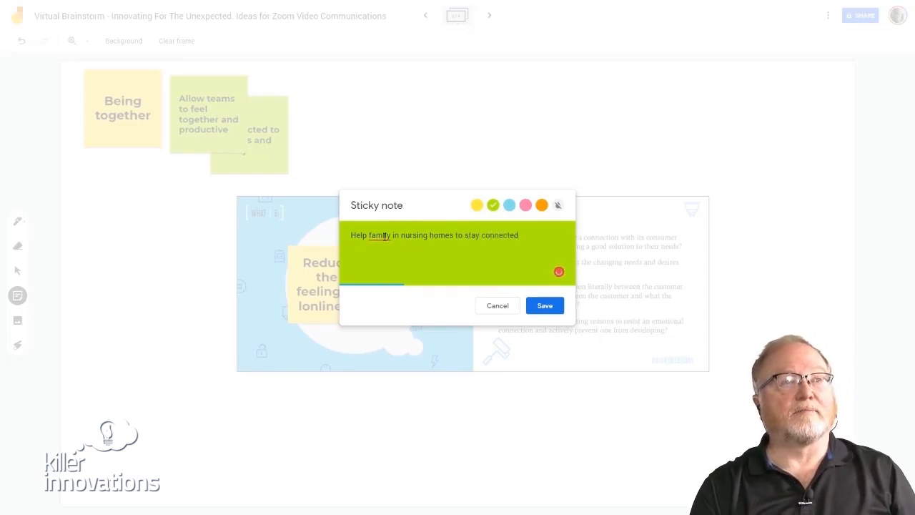
mouse_move(379, 236)
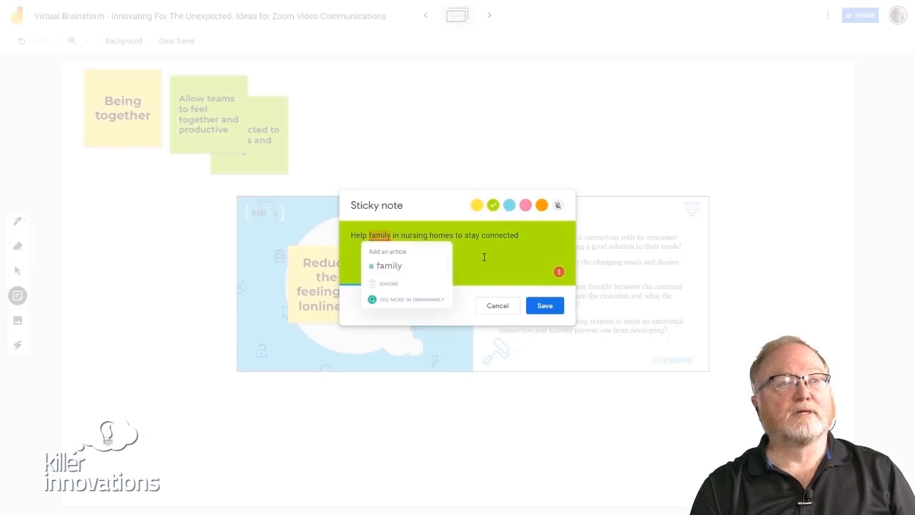
click(544, 306)
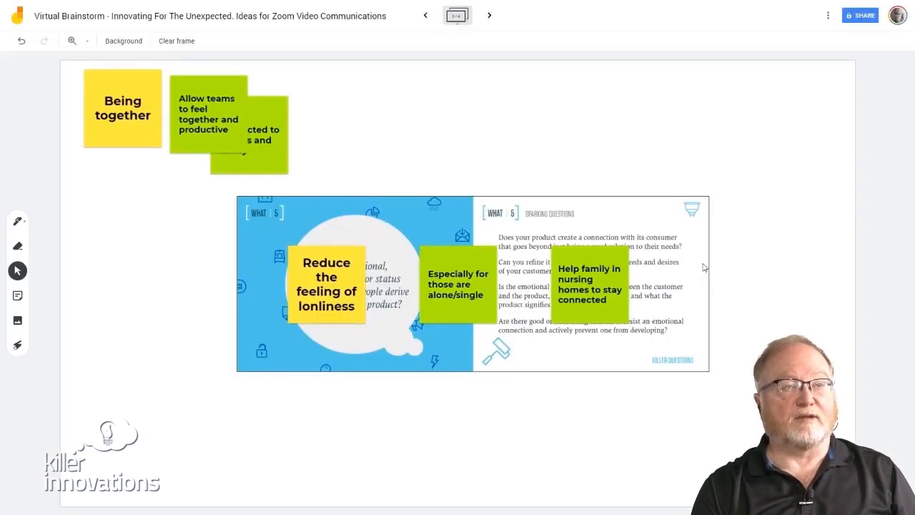
Step: Cluster the "Reduce the feeling of lonliness" note with its two green notes above the card, and shift "Being together" to overlap its green notes
click(315, 272)
drag(319, 273, 411, 104)
drag(465, 270, 475, 107)
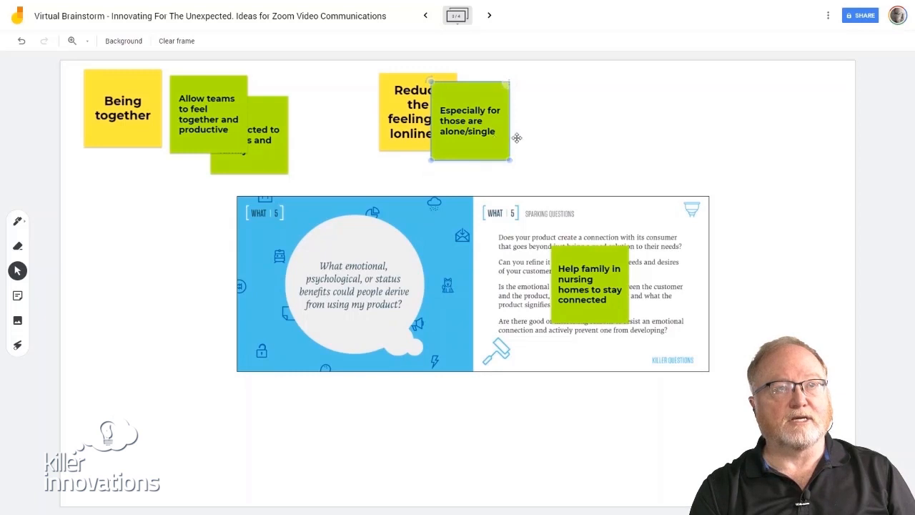
drag(507, 143, 553, 140)
click(593, 243)
drag(593, 243, 564, 91)
click(413, 123)
drag(413, 123, 462, 125)
click(669, 167)
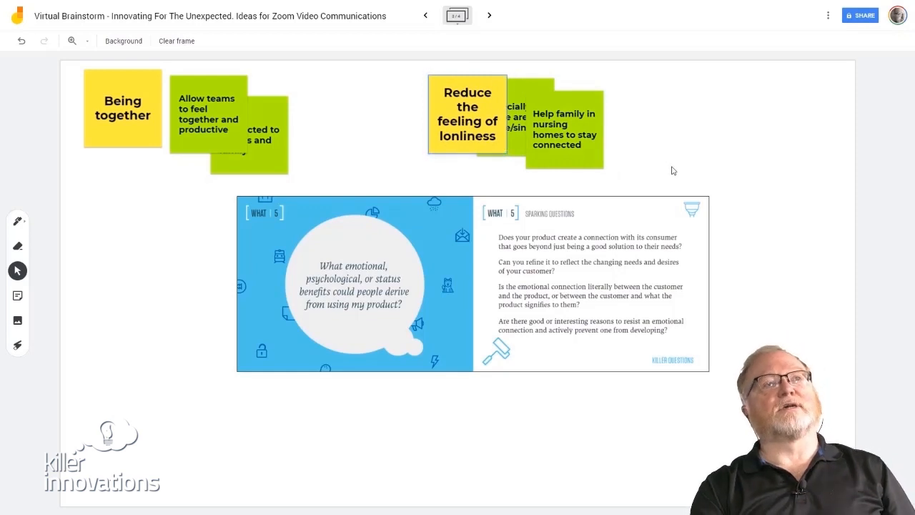
drag(124, 112, 163, 111)
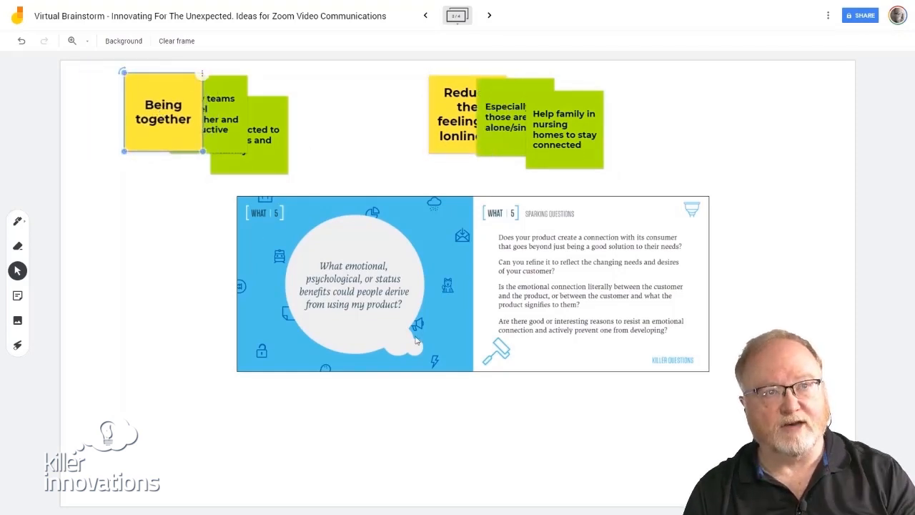
click(418, 341)
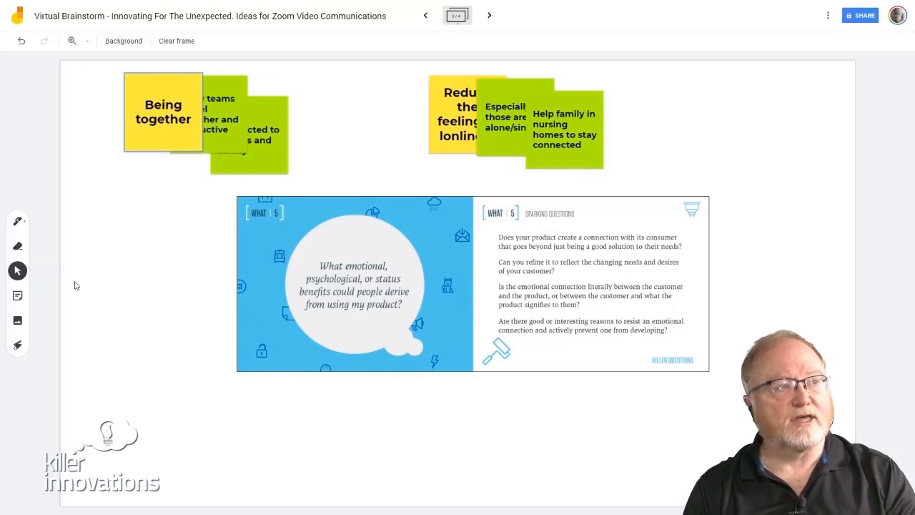
Step: Add a yellow sticky note reading "Feeding the spiritual needs of a community", correcting the misspelled "spirtual" with the suggested spelling
click(18, 298)
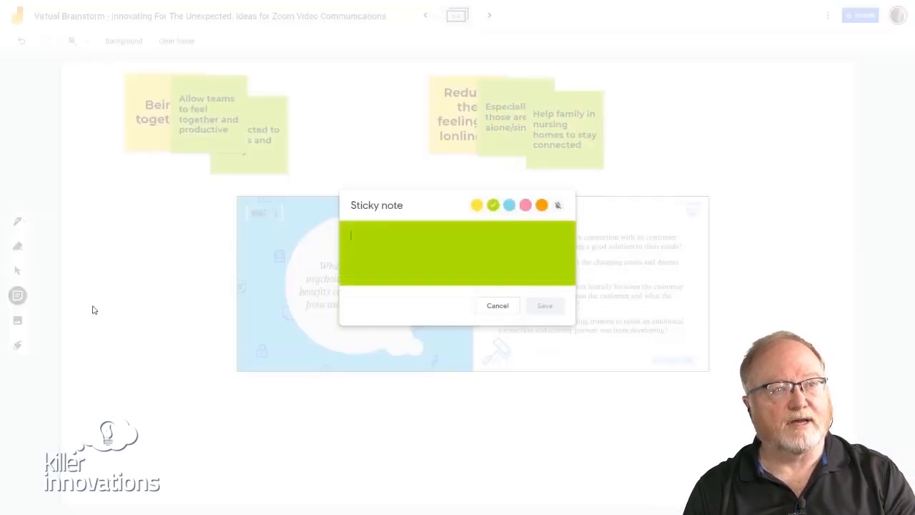
click(477, 205)
click(450, 228)
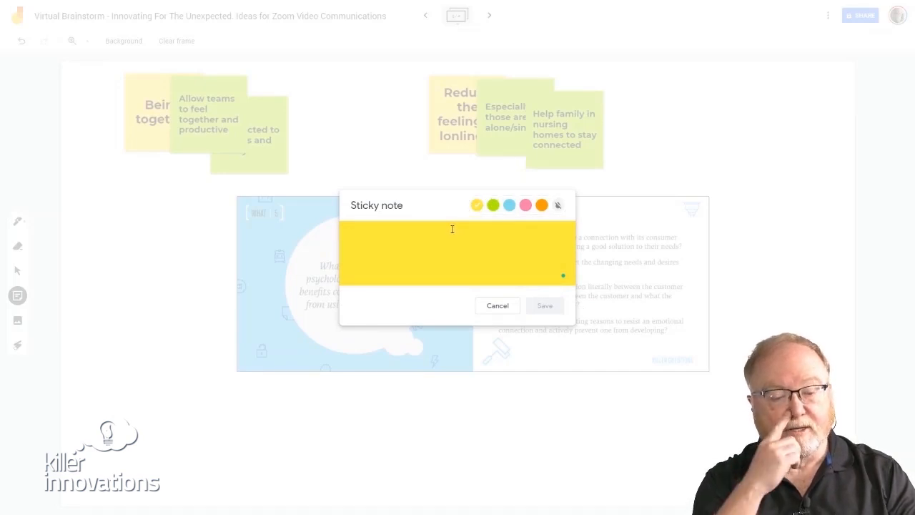
text(Feeding the spirtual needs of a community)
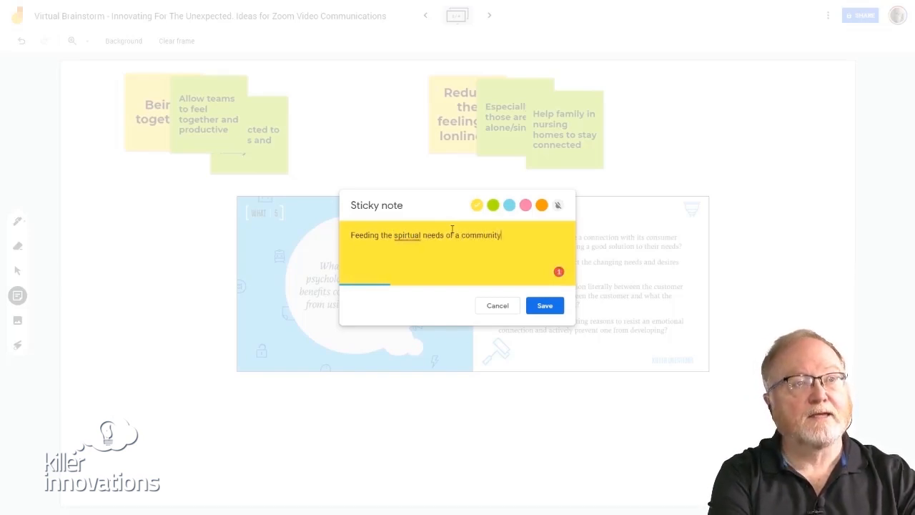
mouse_move(407, 235)
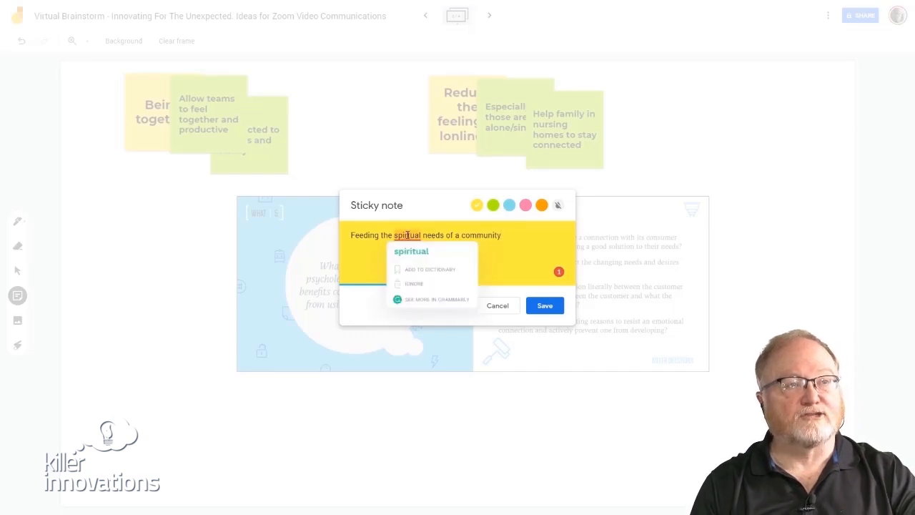
click(420, 253)
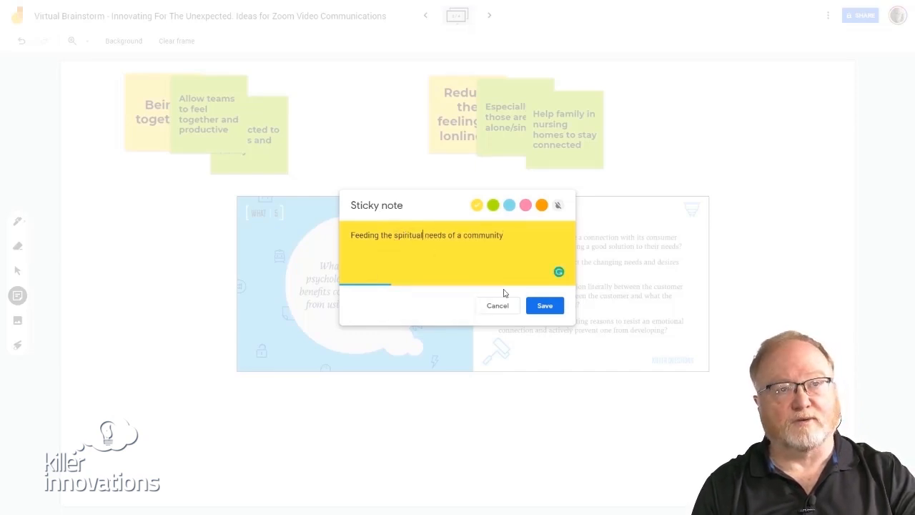
click(546, 306)
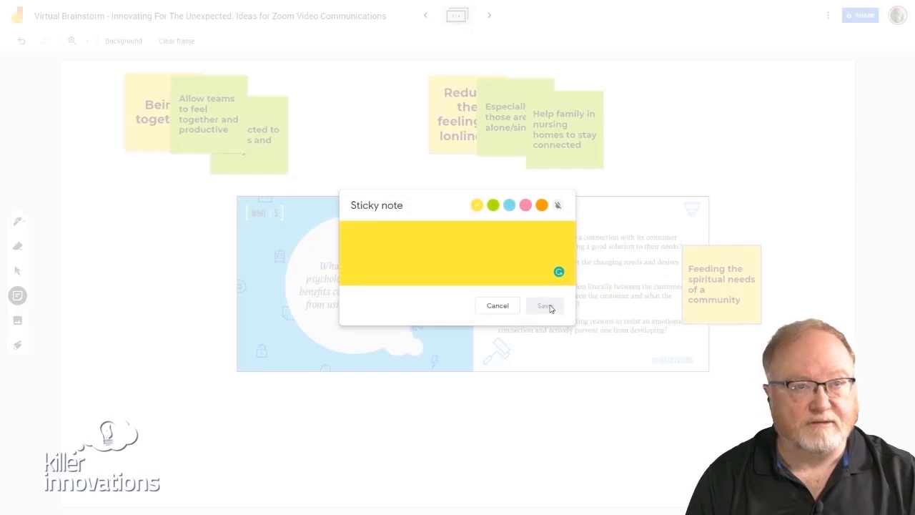
Step: Add a green sticky note reading "Faith groups, services, etc --"
click(493, 205)
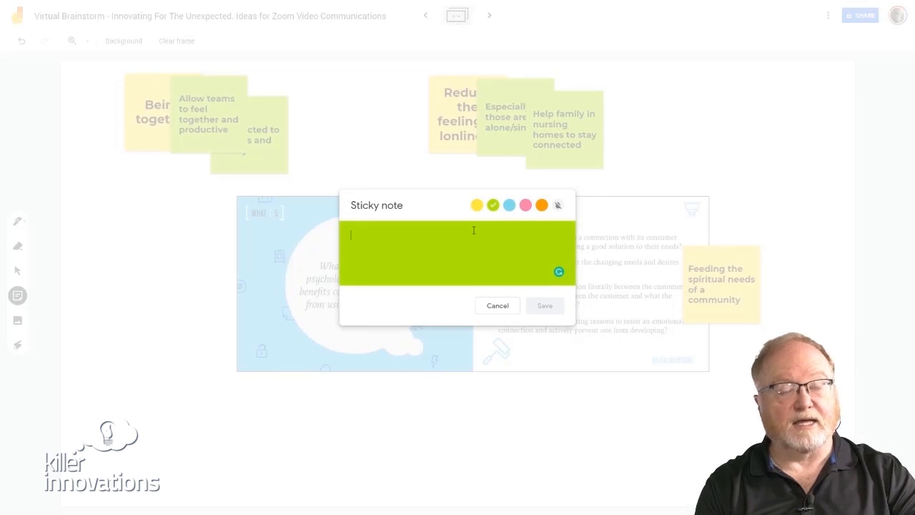
text(Faith groups)
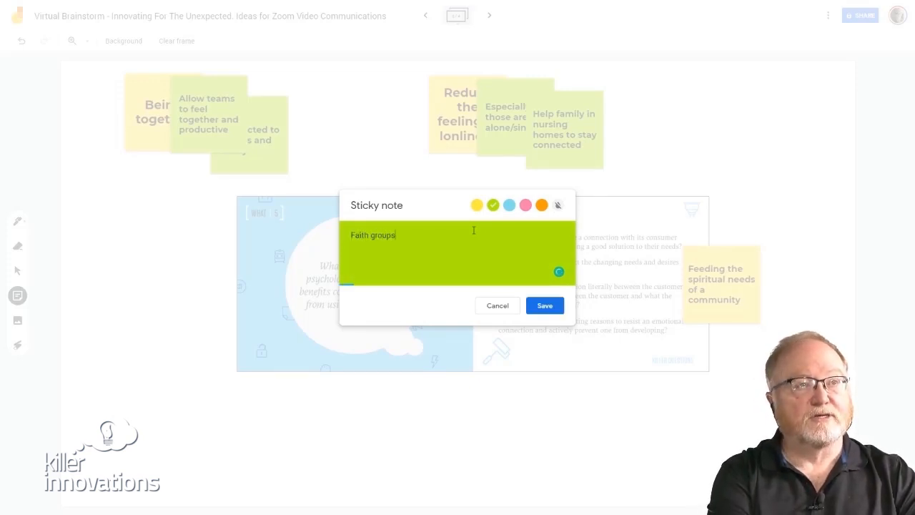
text(, services, etc –)
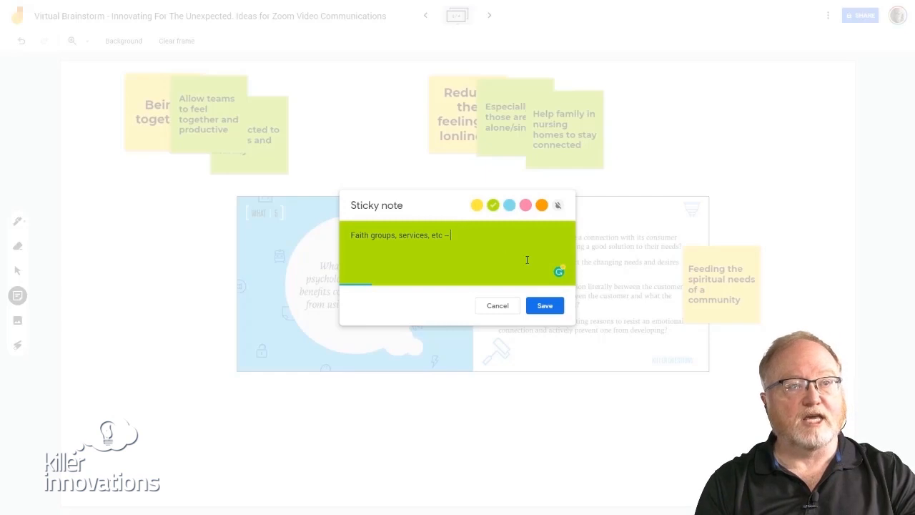
click(550, 308)
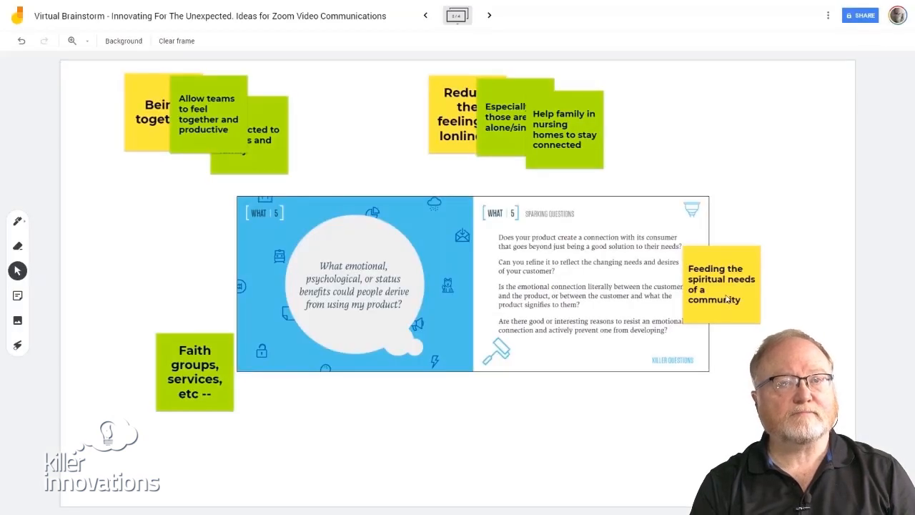
Step: Move the "Feeding the spiritual needs of a community" note beside the card's blue half, with the "Faith groups" note overlapping its lower part
drag(726, 293, 157, 268)
drag(188, 352, 164, 289)
click(165, 263)
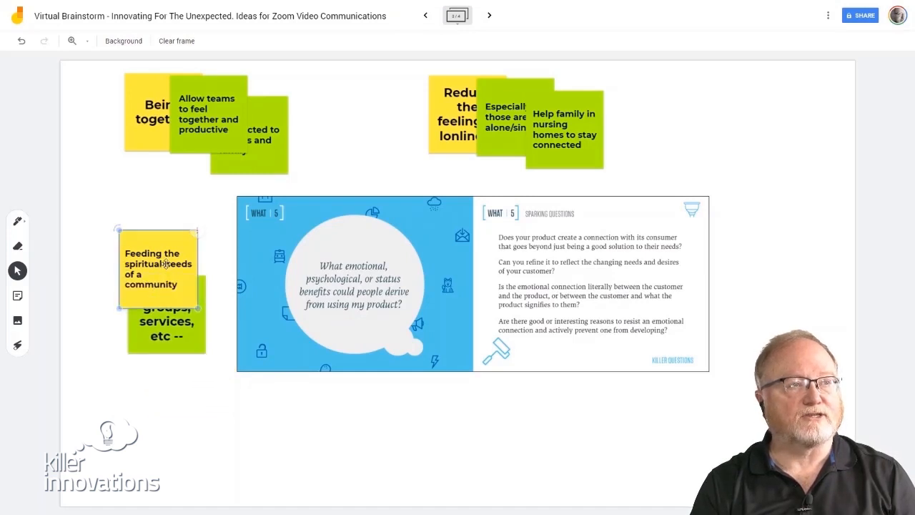
drag(176, 343, 178, 348)
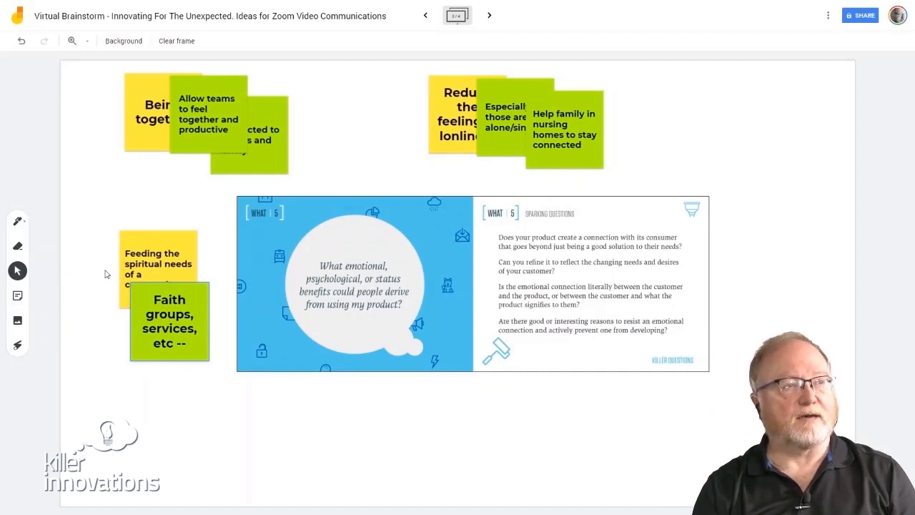
click(132, 251)
click(133, 189)
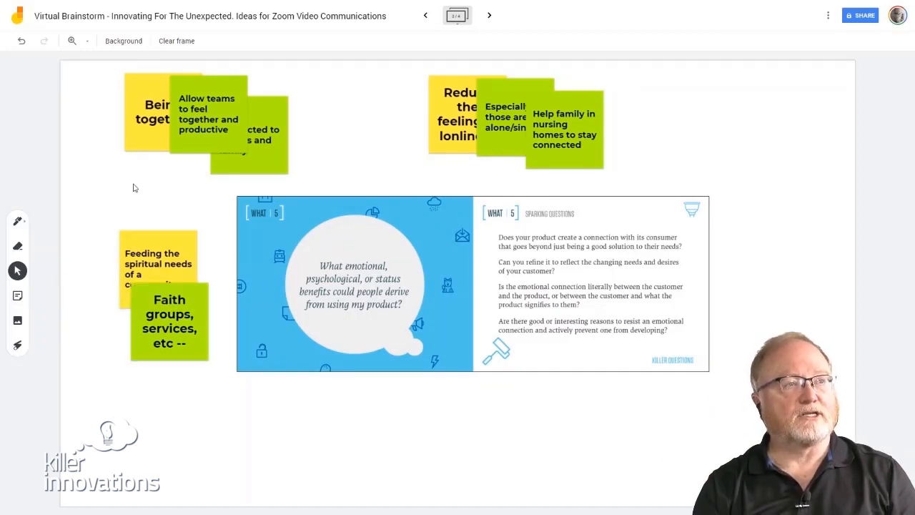
Step: Shift the "Feeding the spiritual needs" note up and away from the card, and set the "Faith groups" note directly beneath it without overlap
click(150, 249)
drag(150, 249, 130, 215)
click(144, 298)
drag(145, 299, 124, 296)
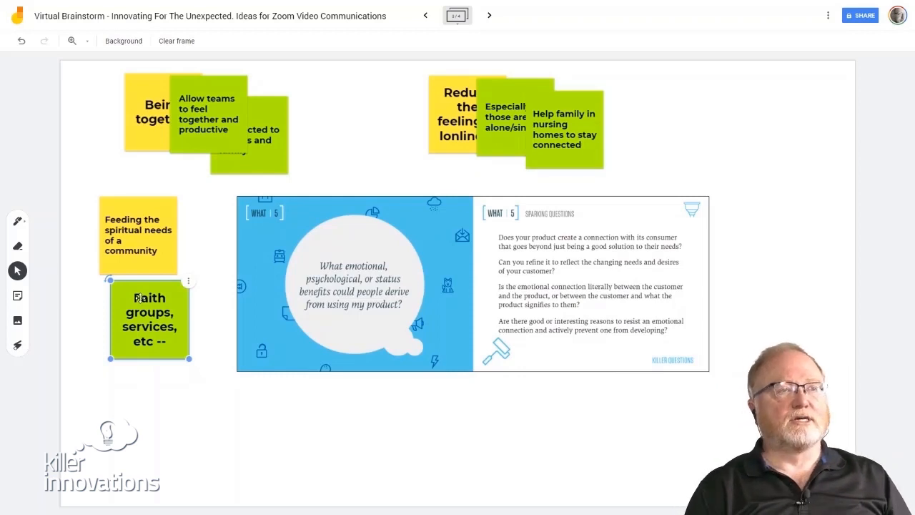
click(161, 183)
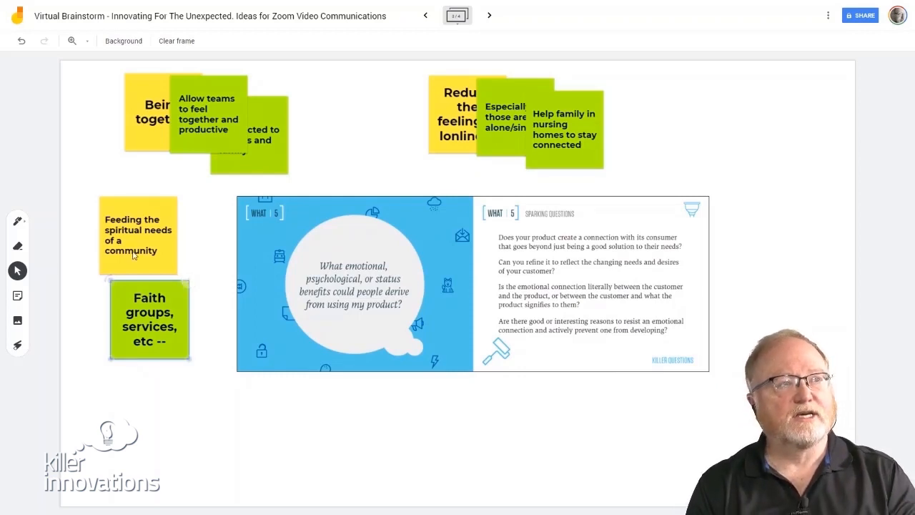
Step: Add a yellow sticky note reading "Governments stay working"
click(17, 295)
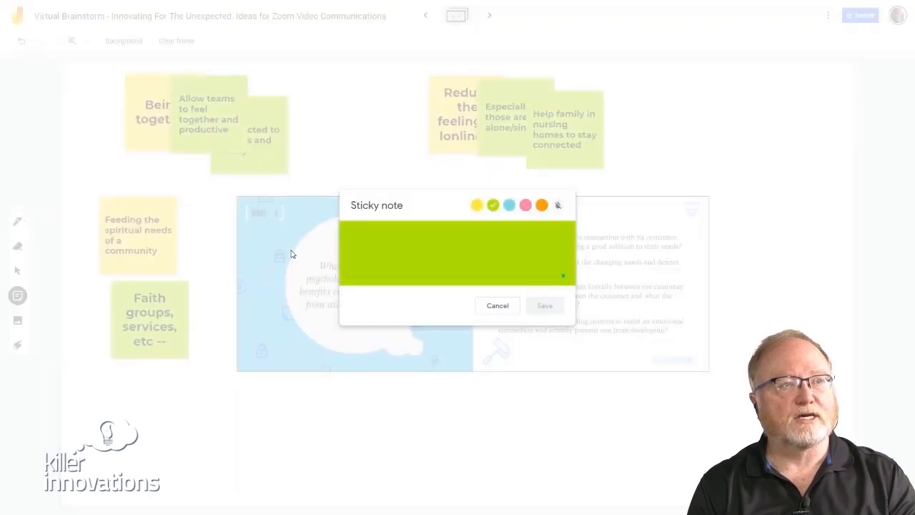
click(477, 205)
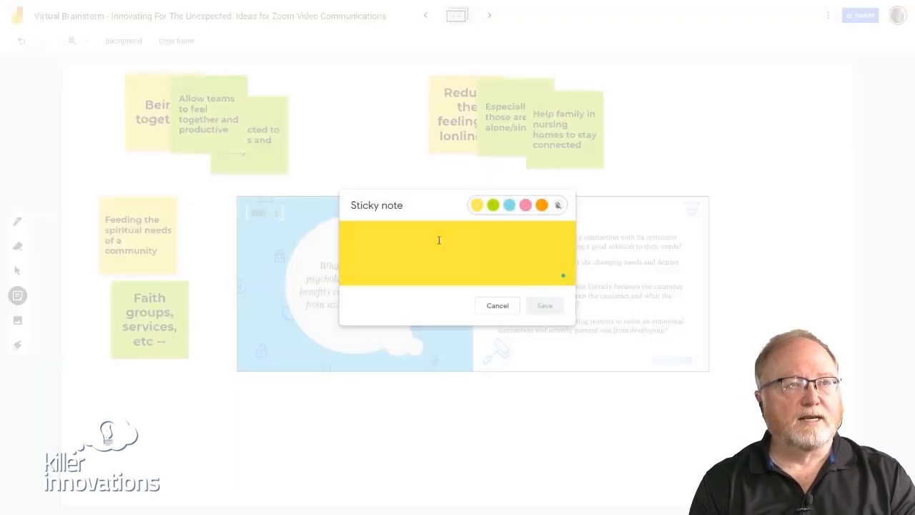
text(Governments)
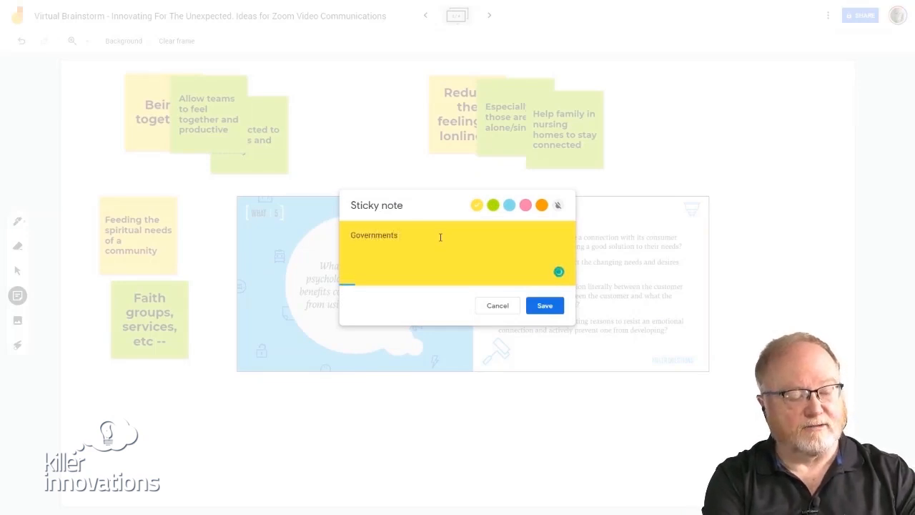
text(ay working)
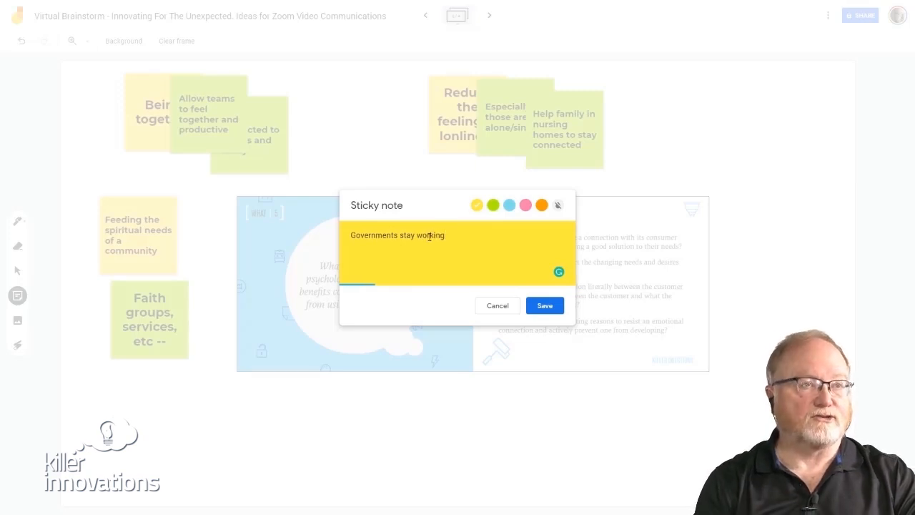
click(545, 307)
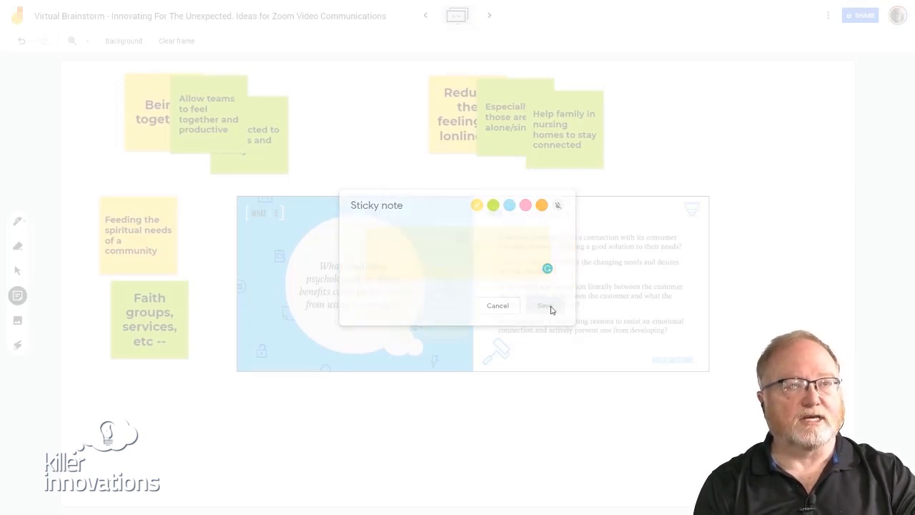
Step: Add a green sticky note reading "UK Parlament"
click(493, 205)
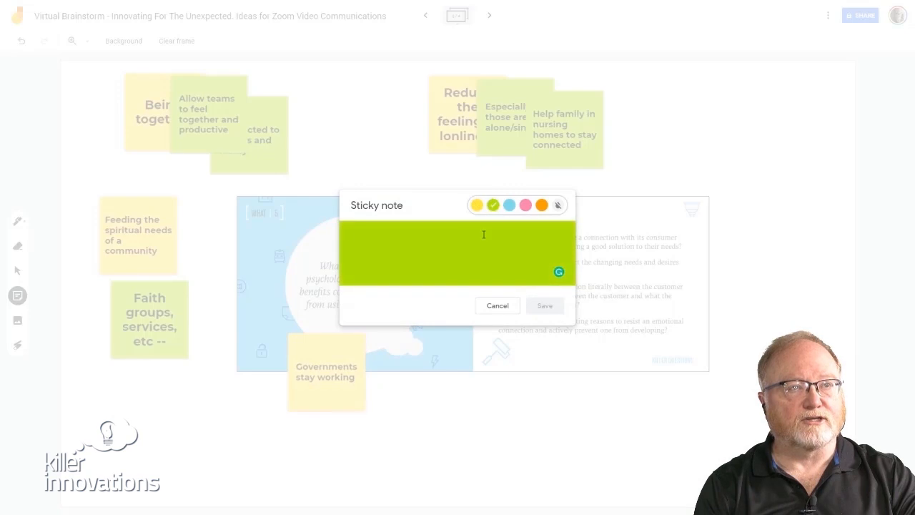
text(UK PO)
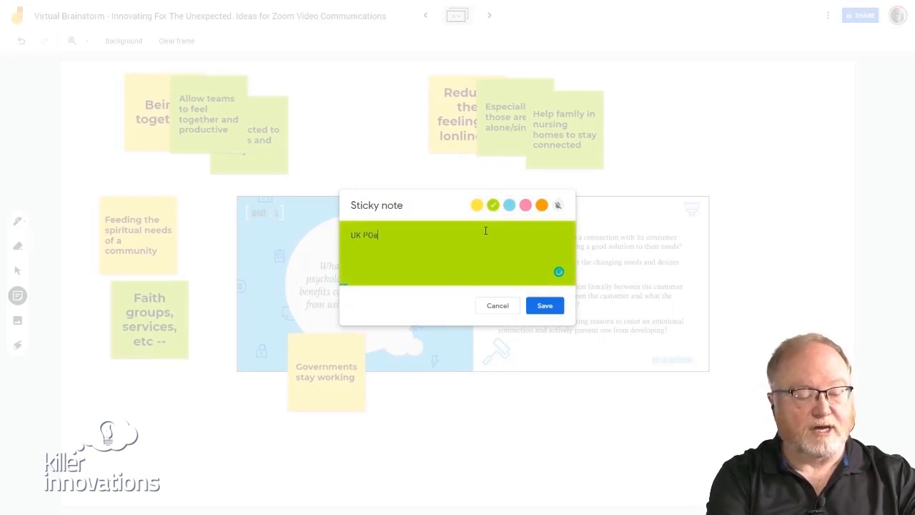
key(BackSpace)
text(arlament)
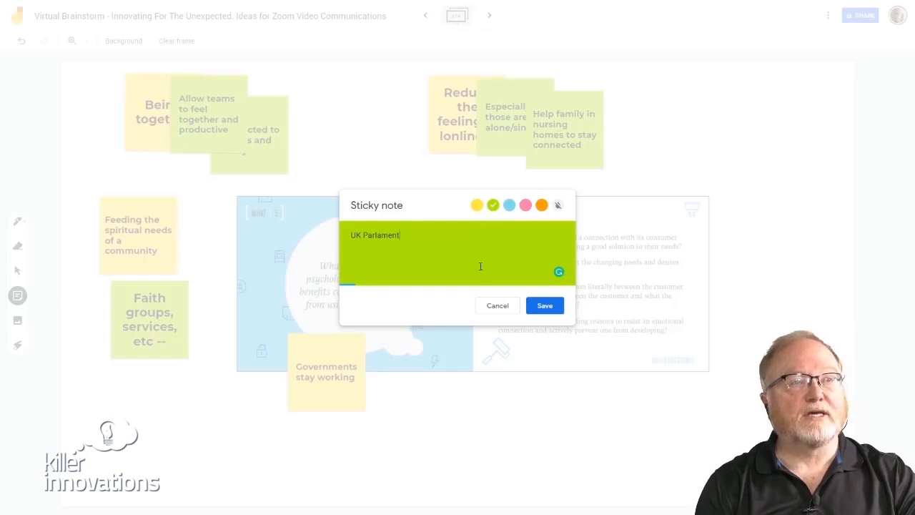
click(545, 306)
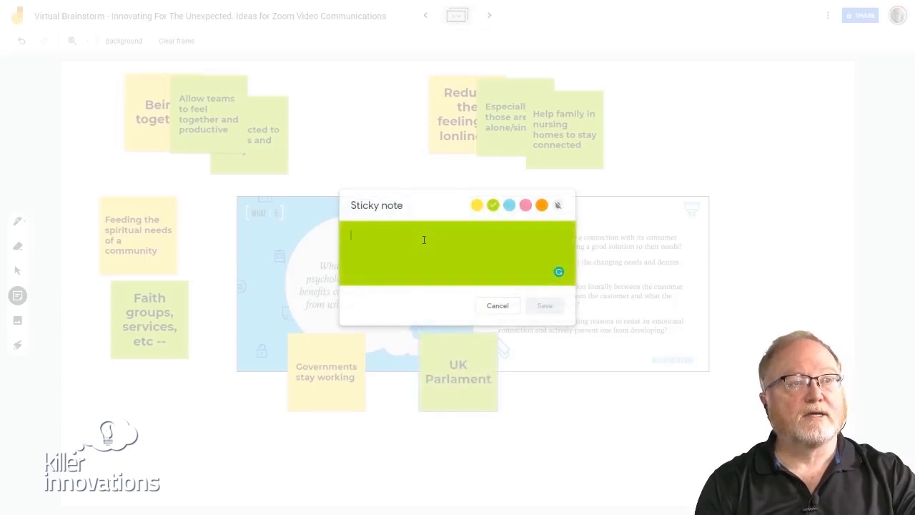
Step: Add a green sticky note reading "US Supreme Court" and close the sticky note editor
text(US Supreme Court)
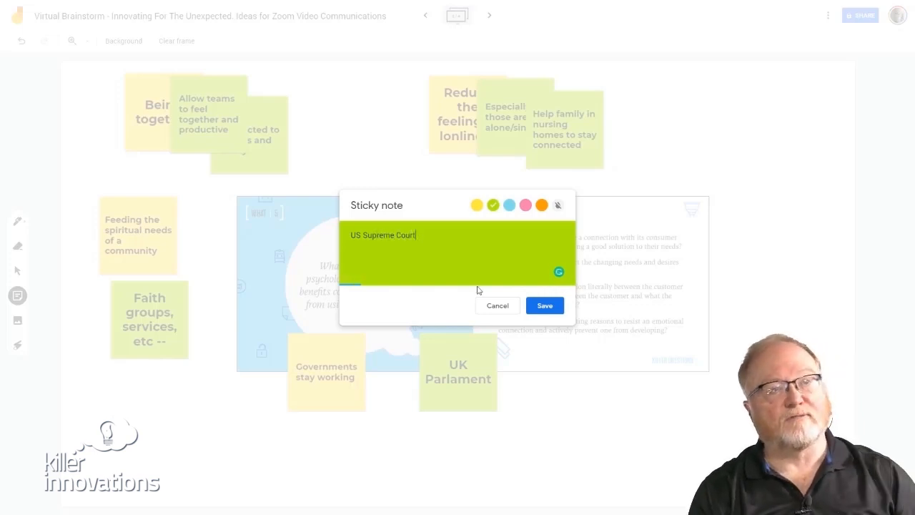
click(546, 307)
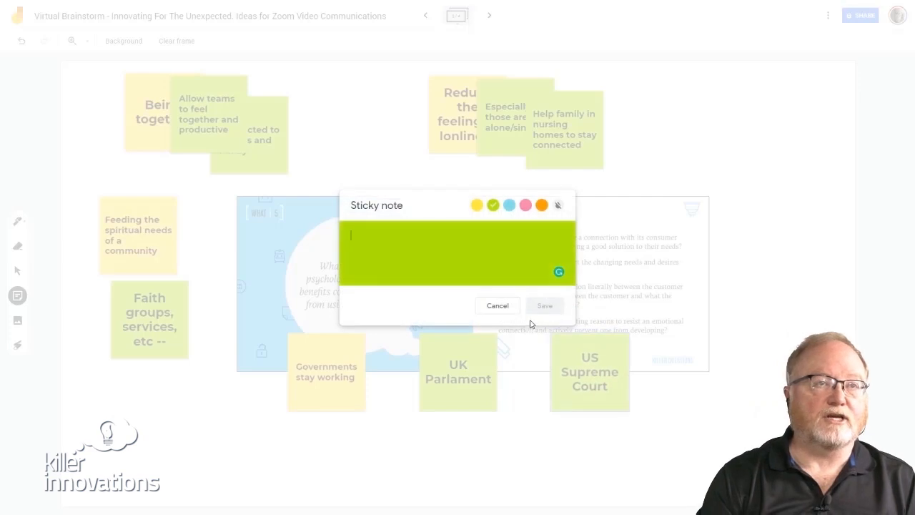
click(767, 208)
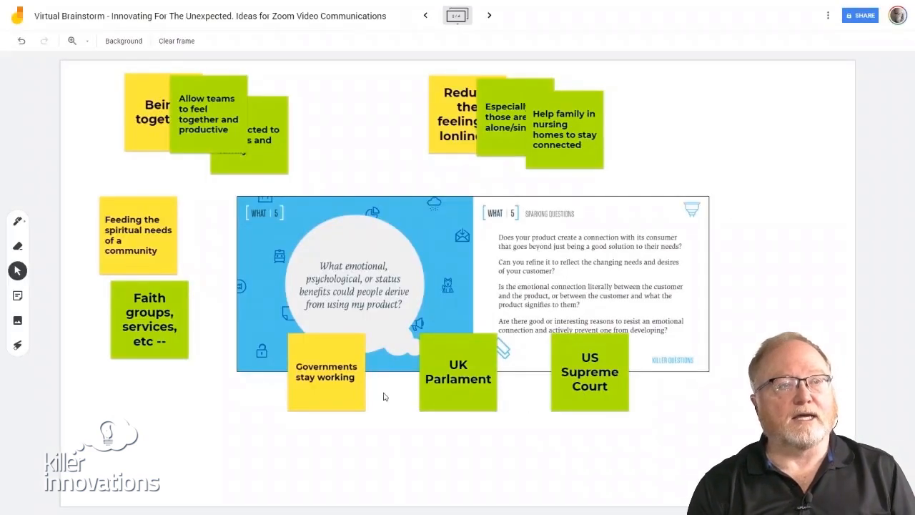
Step: Line up the "Governments stay working", "UK Parlament" and "US Supreme Court" notes in a row below the card
drag(323, 383, 290, 440)
drag(431, 394, 365, 443)
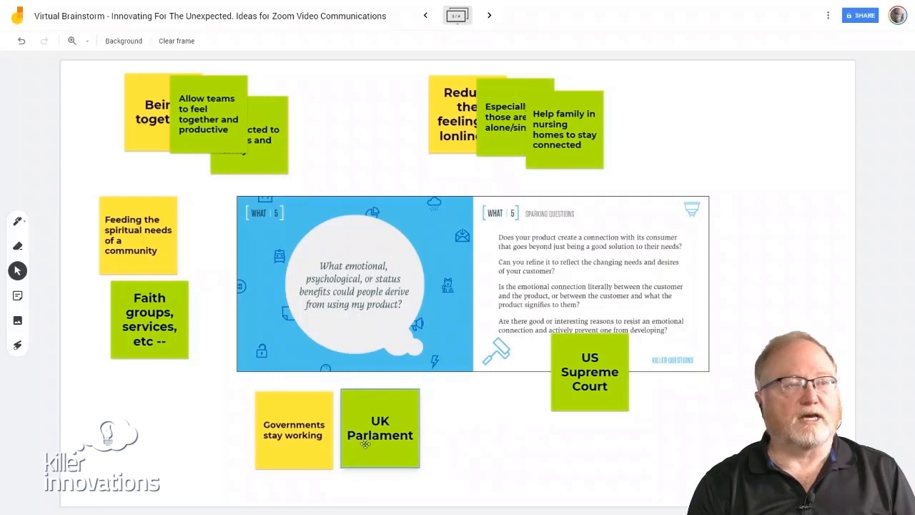
drag(603, 384, 490, 445)
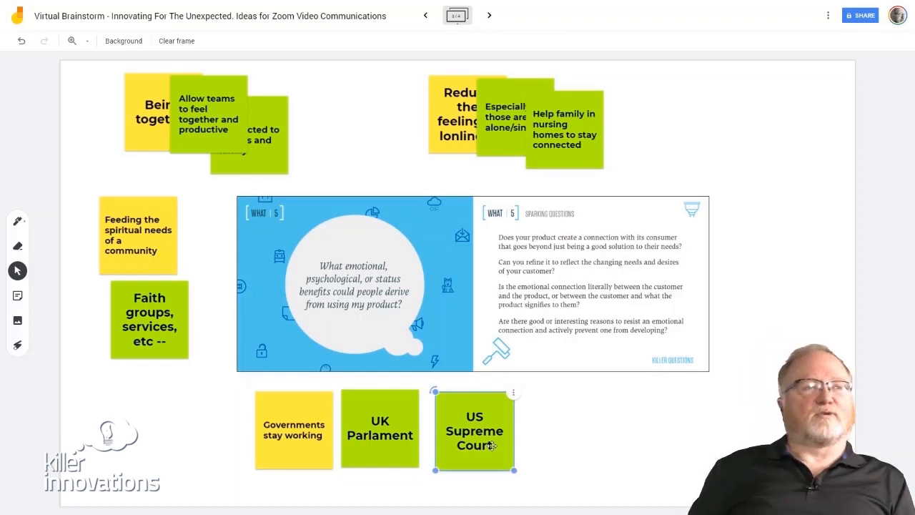
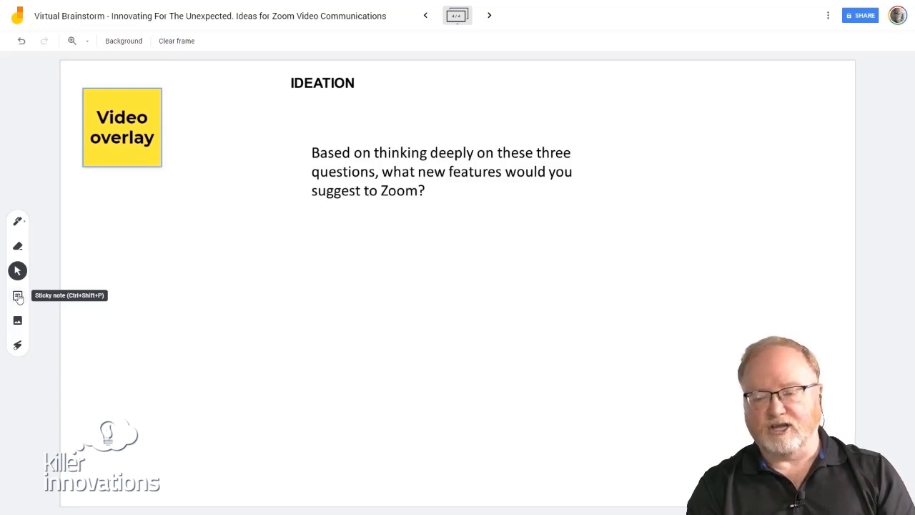
Step: Add a yellow sticky note reading "Remote Karaoke", correcting "Remoke" with the suggested spelling, and place it below the "Video overlay" note
click(18, 296)
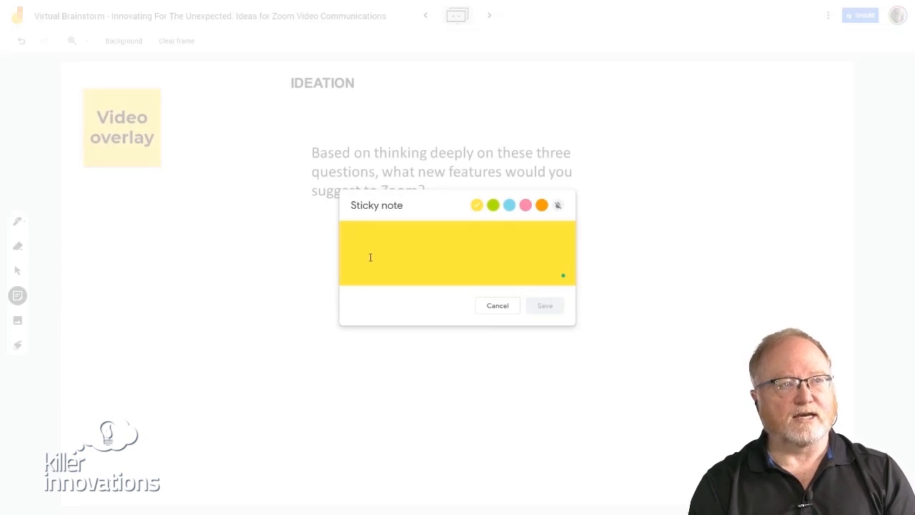
text(R)
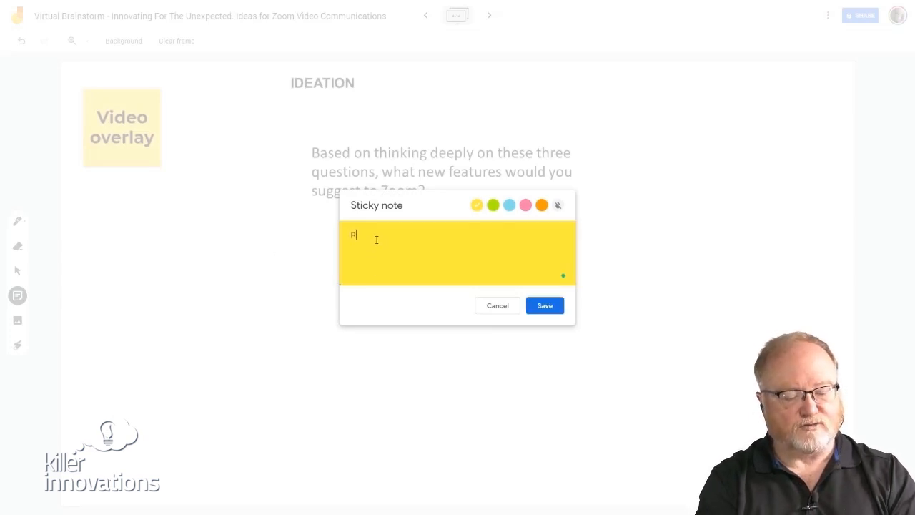
text(emote Ka)
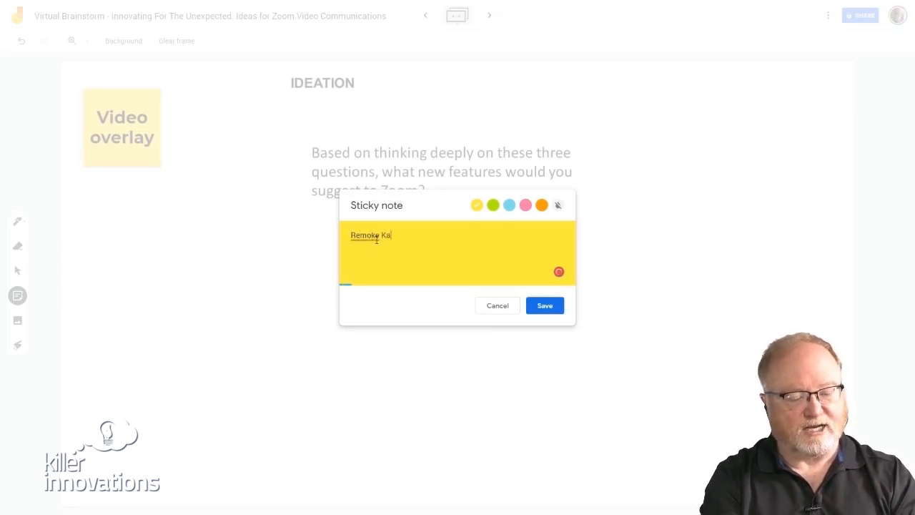
text(raoke)
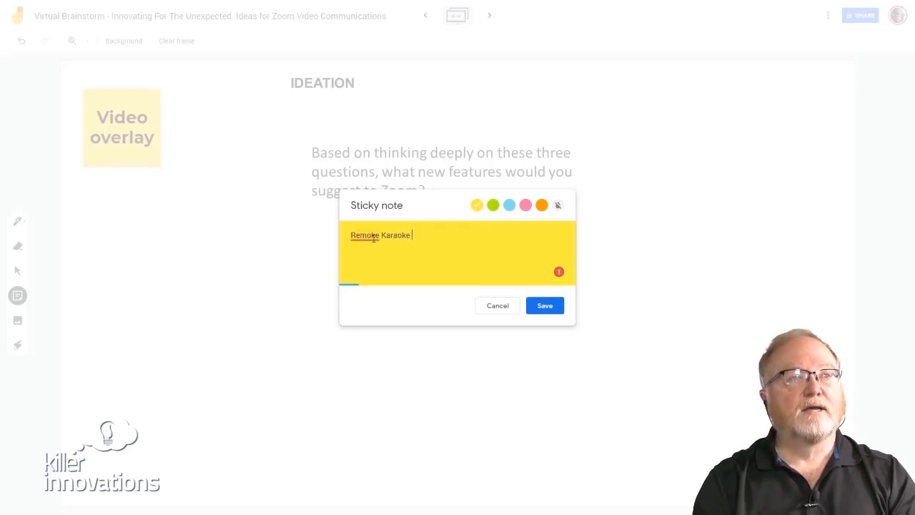
click(373, 238)
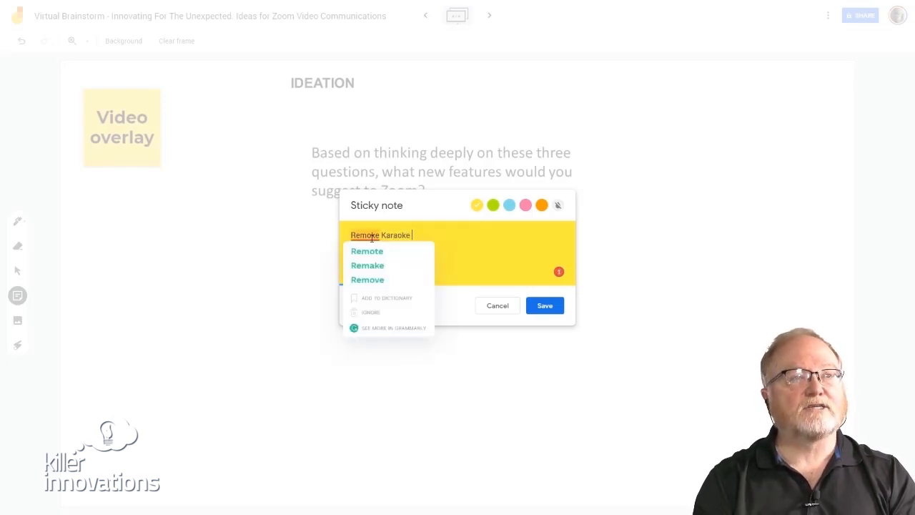
click(368, 250)
click(544, 306)
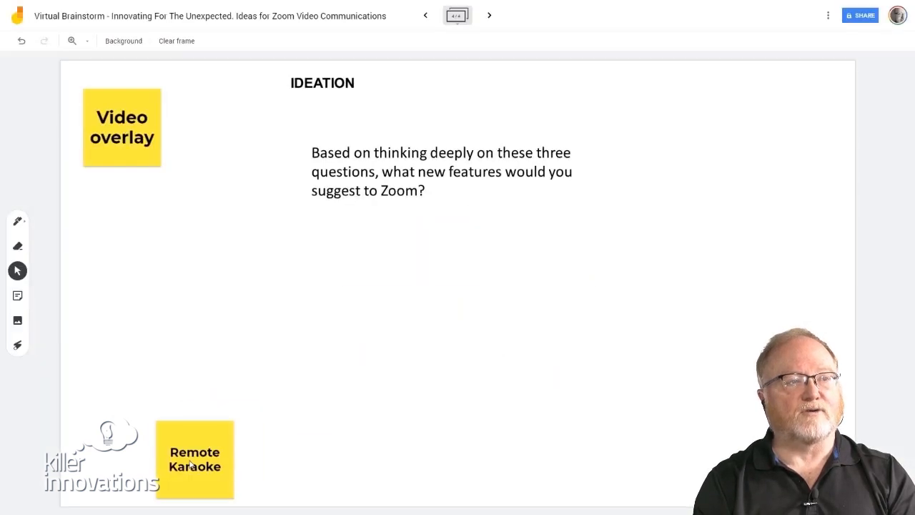
drag(189, 463, 117, 263)
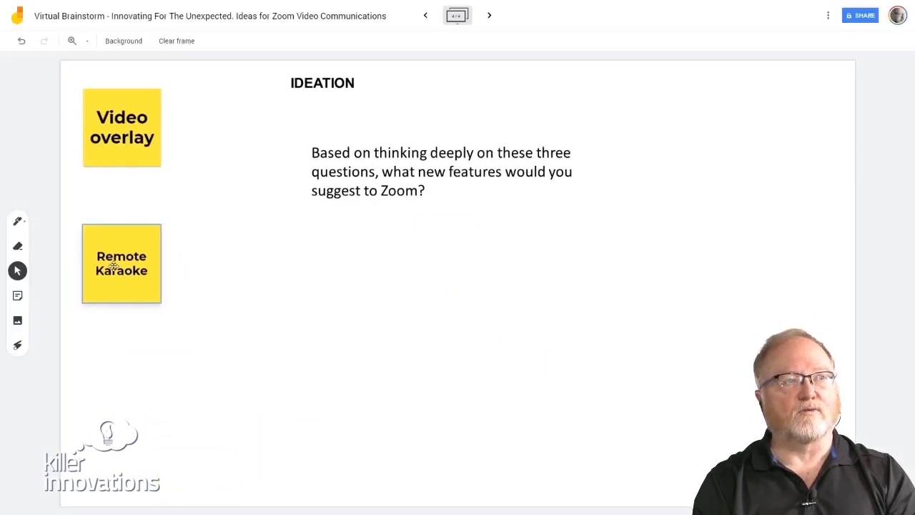
click(326, 383)
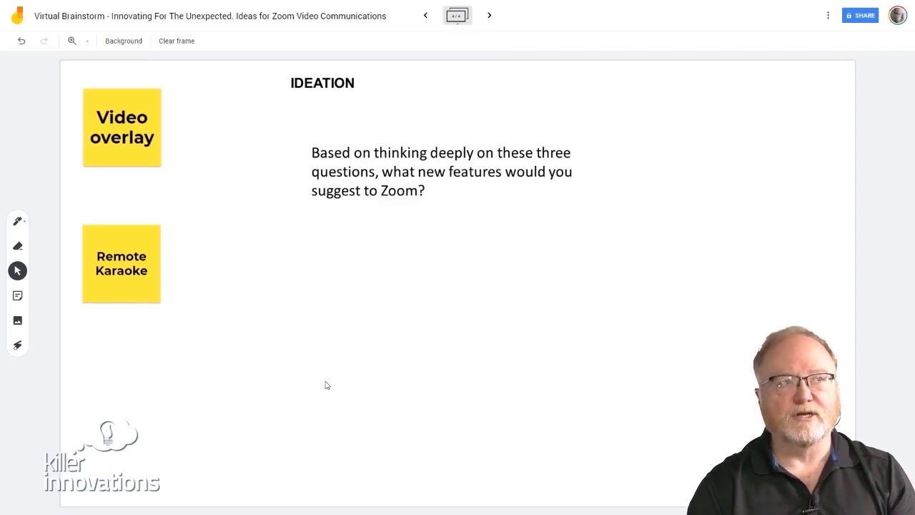
Step: Add a yellow sticky note reading "Pay system tie in with Zoom" and place it below the "Remote Karaoke" note
click(18, 295)
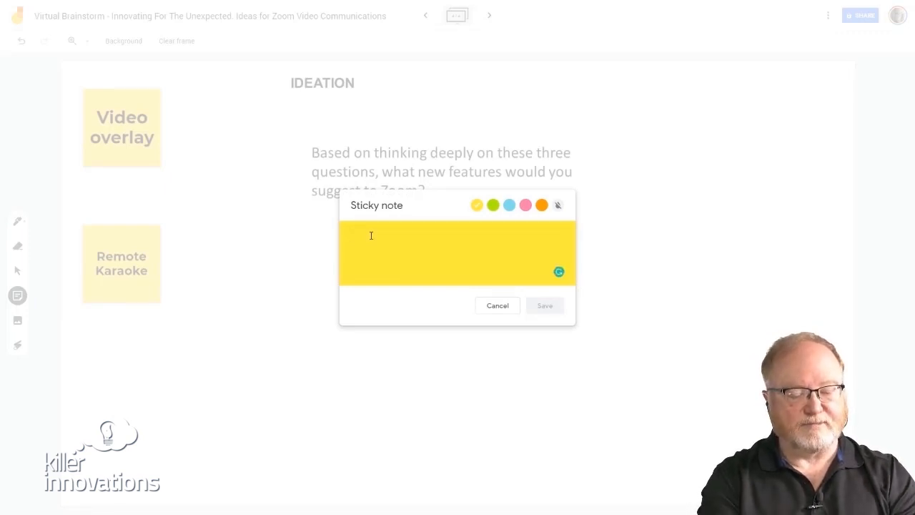
text(Pay)
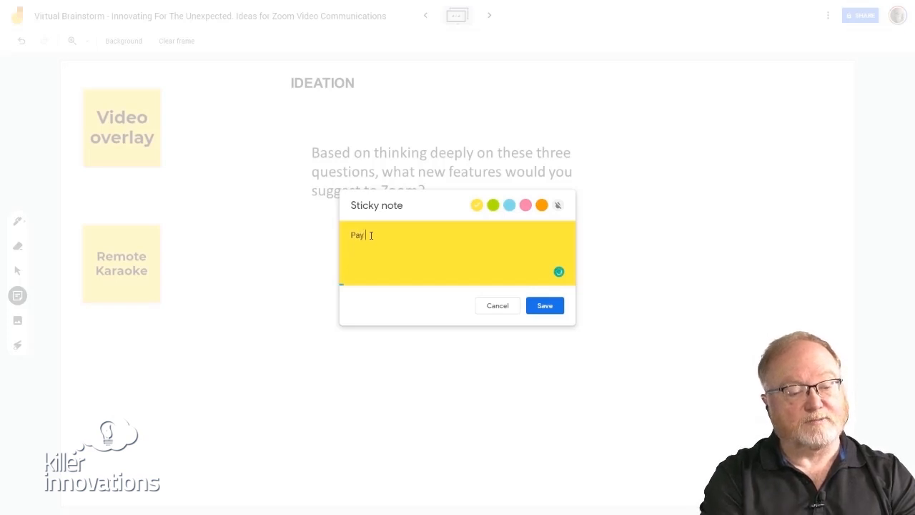
text( system tie)
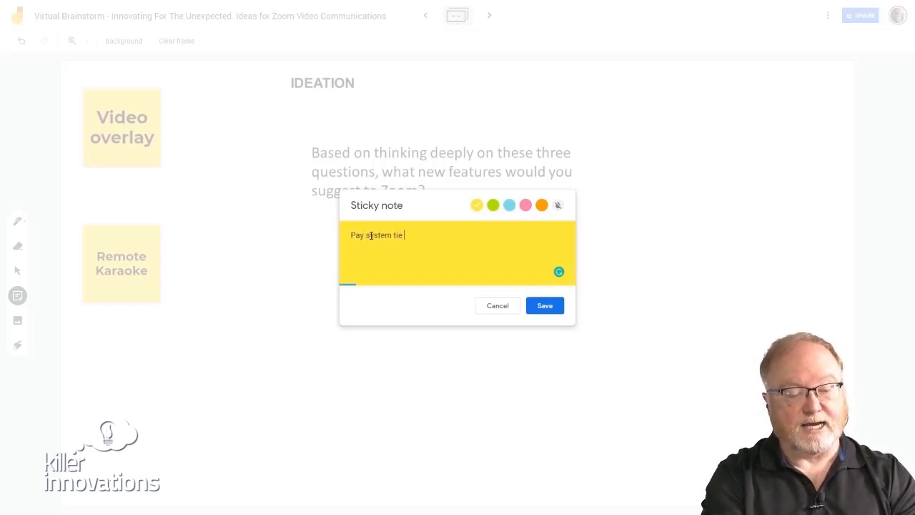
text( in wutg)
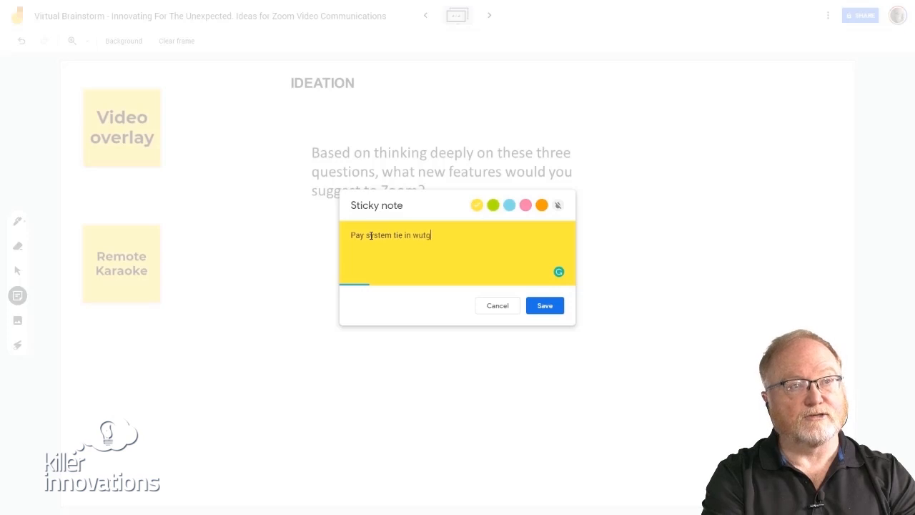
key(BackSpace)
key(BackSpace)
key(BackSpace)
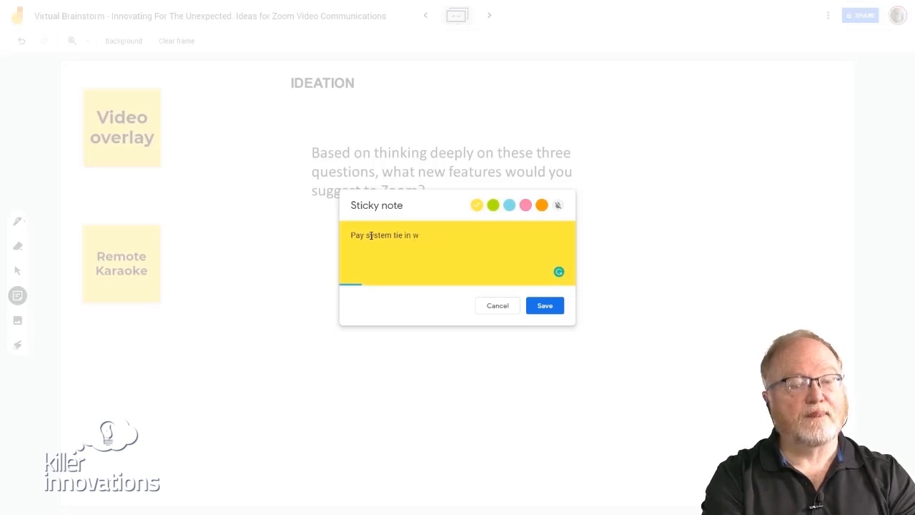
text(ith Zoom)
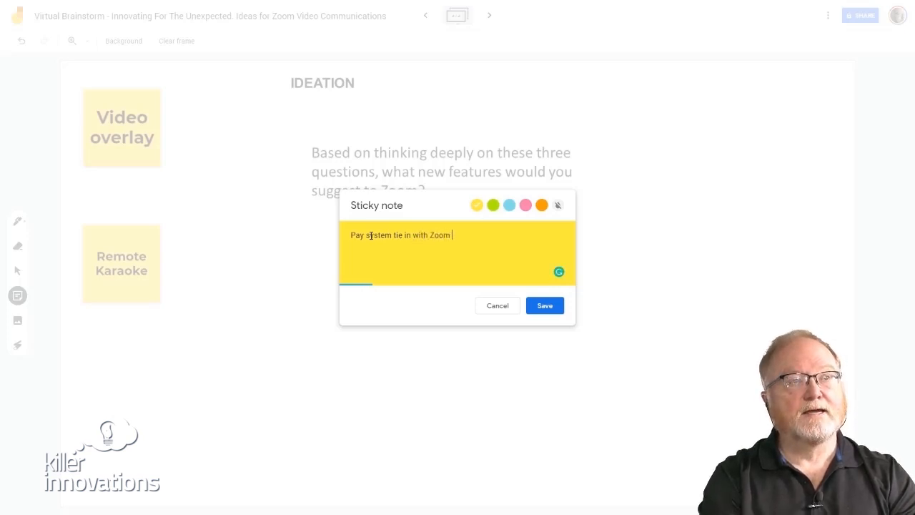
click(544, 305)
click(337, 373)
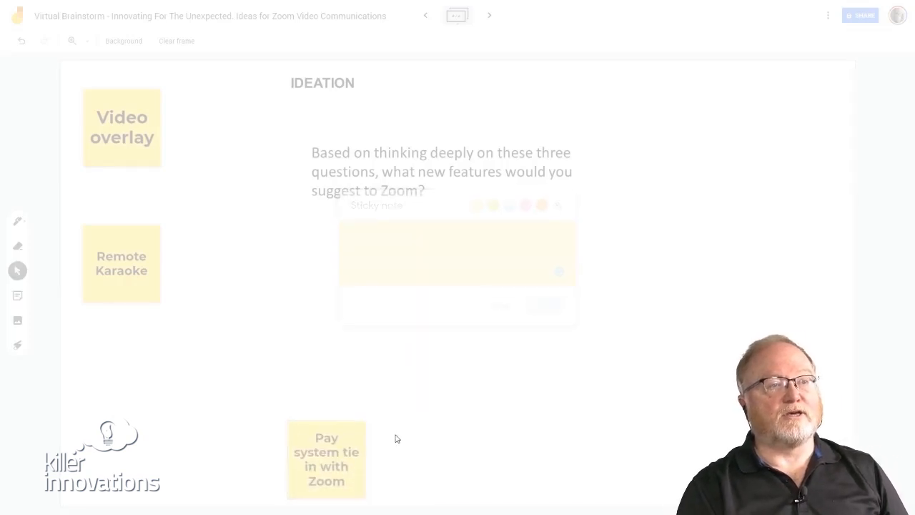
drag(357, 450, 152, 381)
click(299, 398)
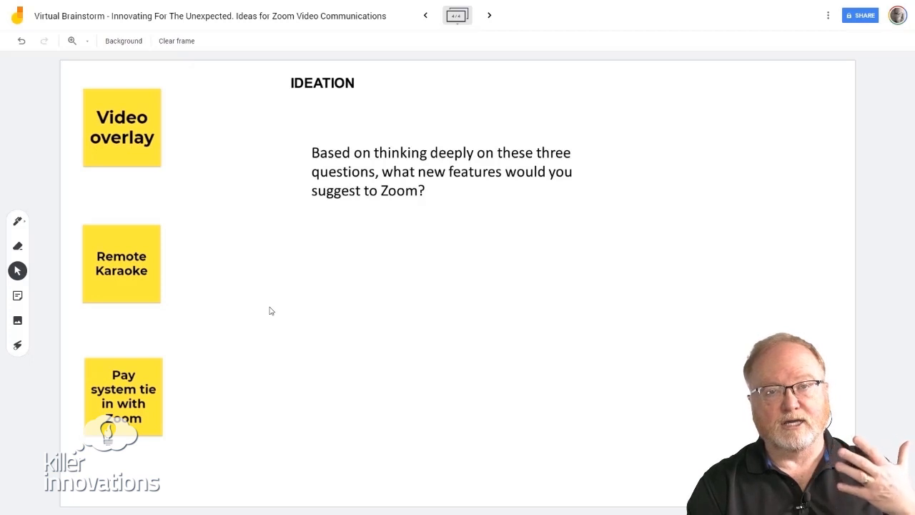
Step: Add a yellow sticky note reading "TV Streaming via Zoom"
click(19, 296)
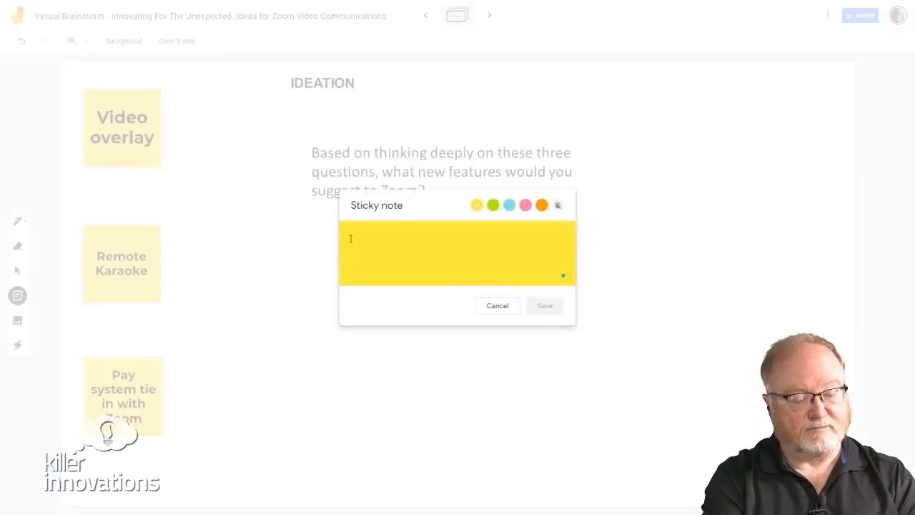
text(TV Stream)
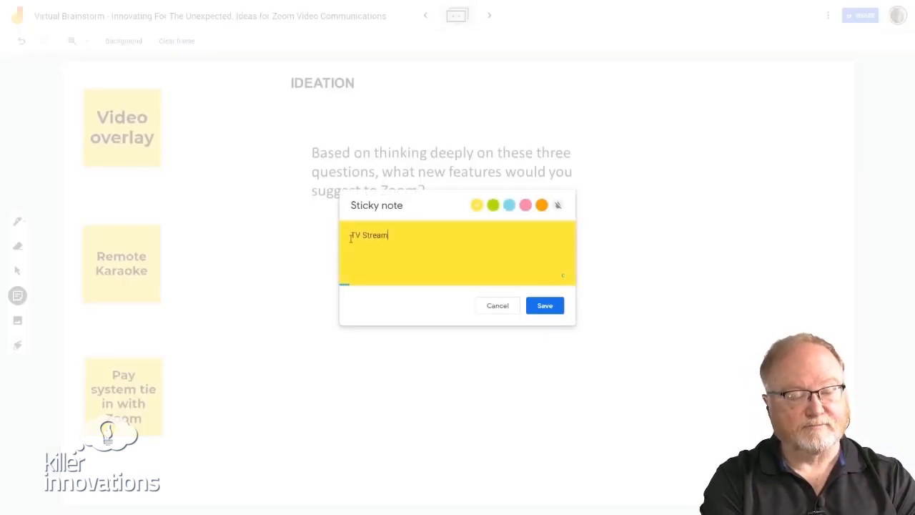
text(ing via Zoom)
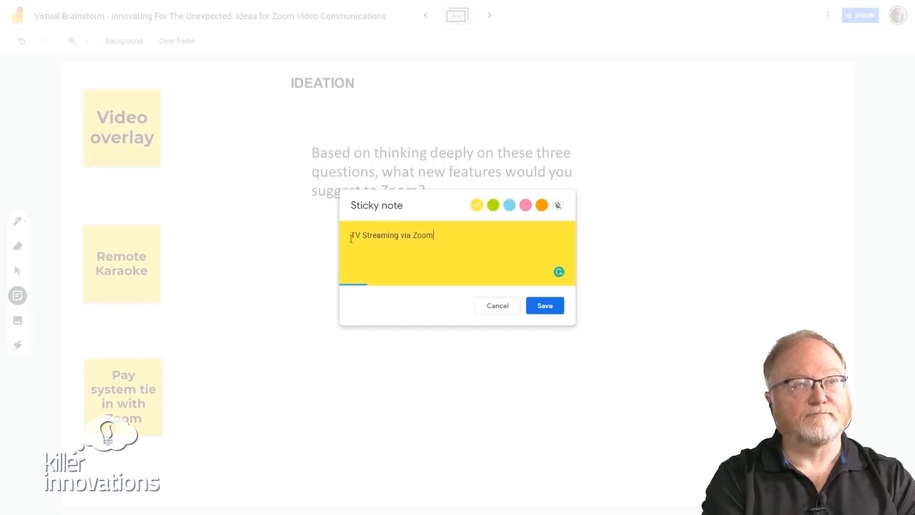
click(546, 305)
click(713, 413)
Step: Move the "TV Streaming via Zoom" note beside the yellow column, at a height between "Remote Karaoke" and "Pay system tie in with Zoom"
drag(462, 423, 355, 314)
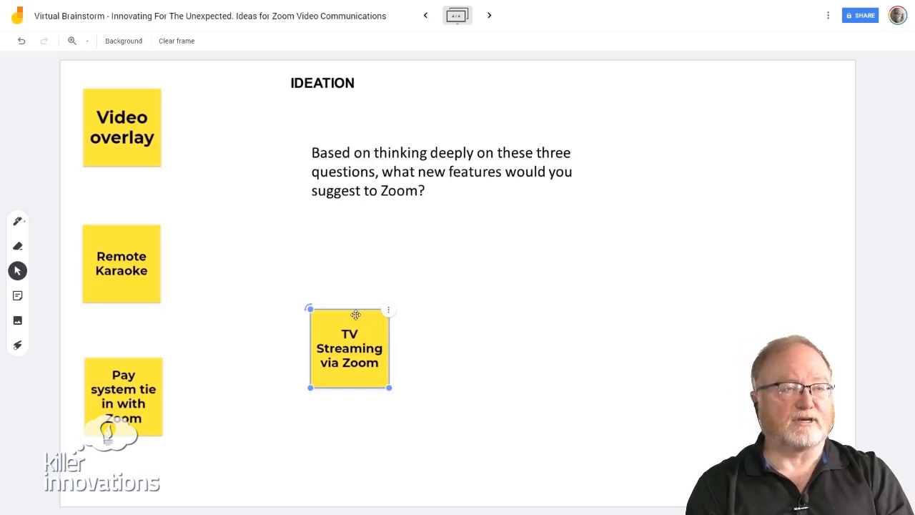
click(550, 372)
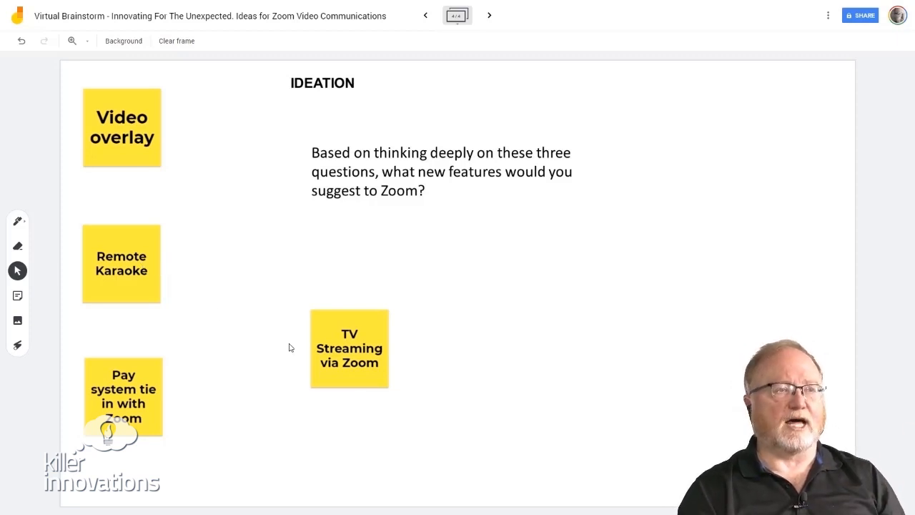
click(336, 353)
drag(336, 348, 247, 331)
click(396, 367)
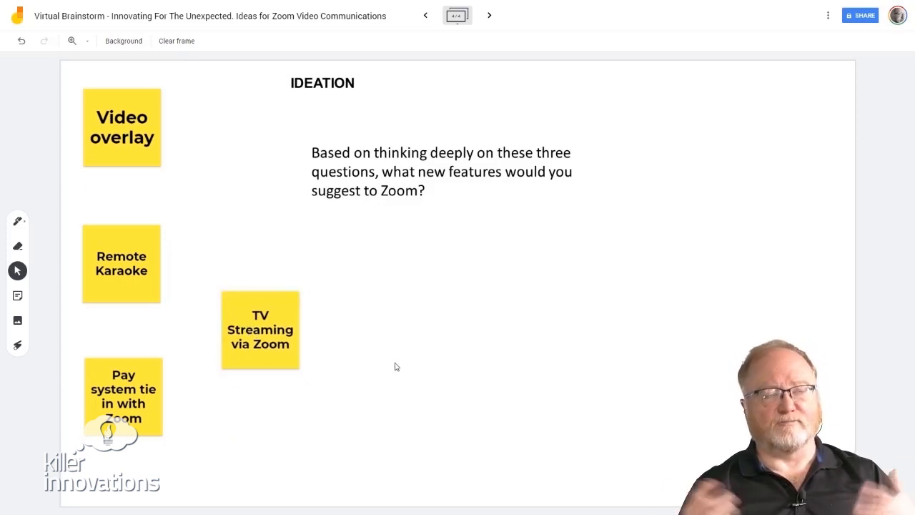